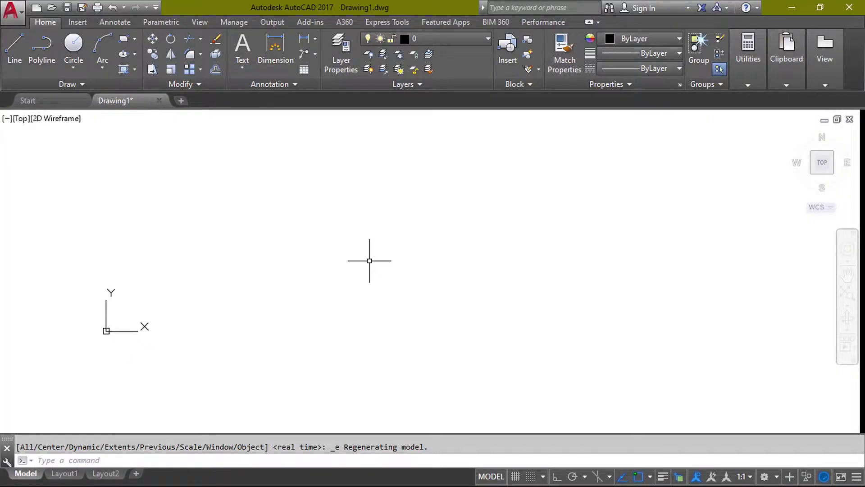
# - Start a new table with 6 columns and a column width of 4
pyautogui.moveTo(370, 261)
pyautogui.mouseDown(button='middle')
pyautogui.moveTo(334, 315)
pyautogui.moveTo(472, 280)
pyautogui.moveTo(462, 269)
pyautogui.mouseUp(button='middle')
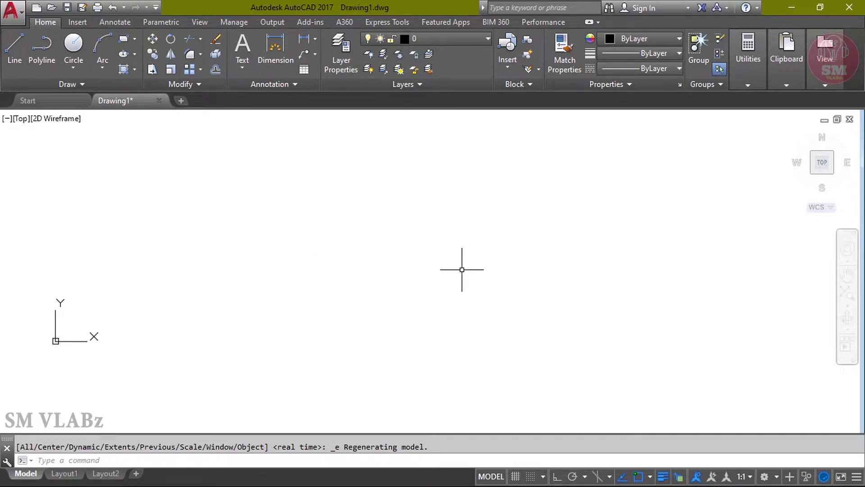
pyautogui.click(305, 70)
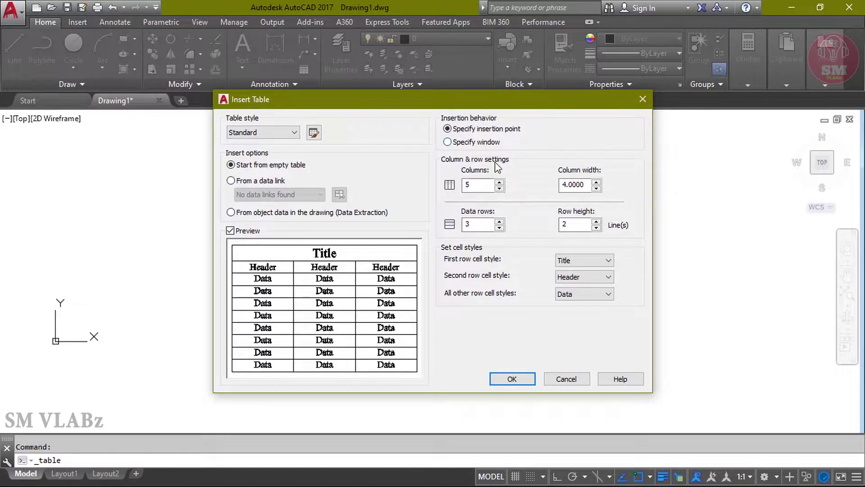
pyautogui.click(483, 184)
pyautogui.moveTo(479, 185)
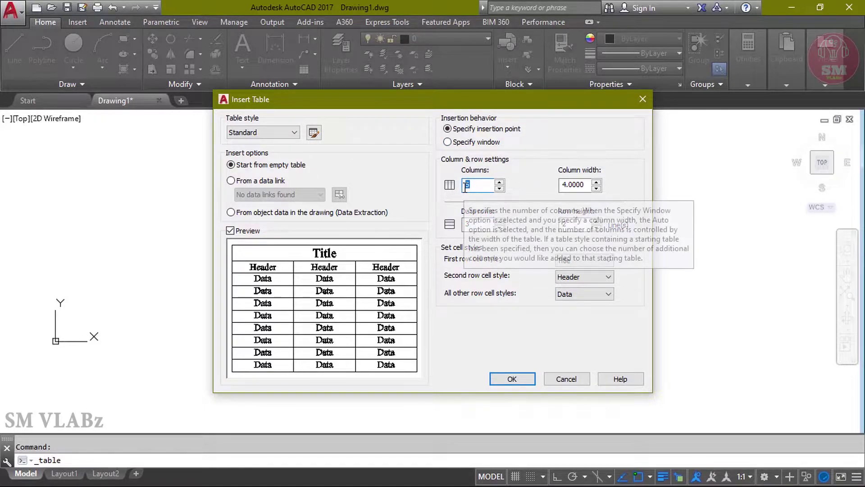
pyautogui.write('6')
pyautogui.doubleClick(575, 184)
pyautogui.write('4')
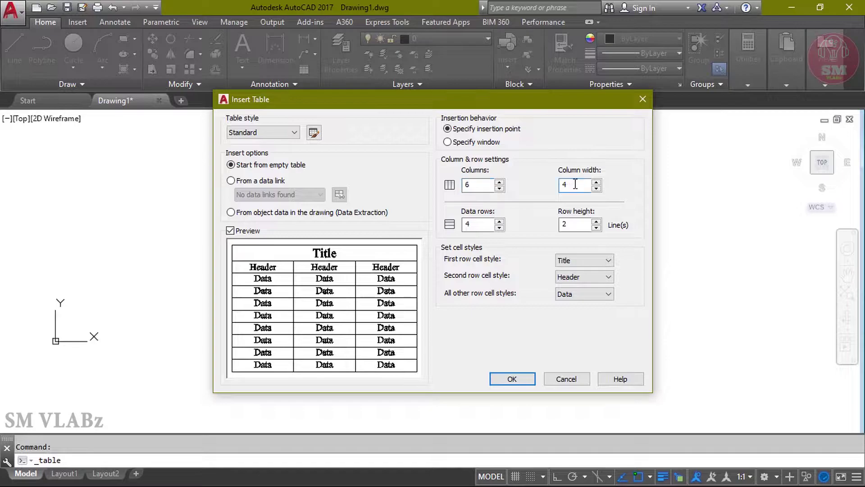
pyautogui.doubleClick(560, 227)
# - Set the first row cell style to Title and the second row to Header
pyautogui.click(570, 264)
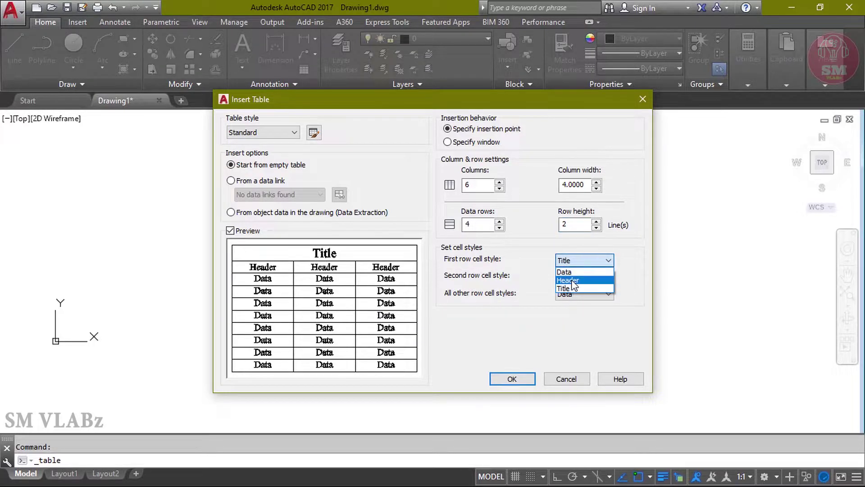
pyautogui.click(569, 280)
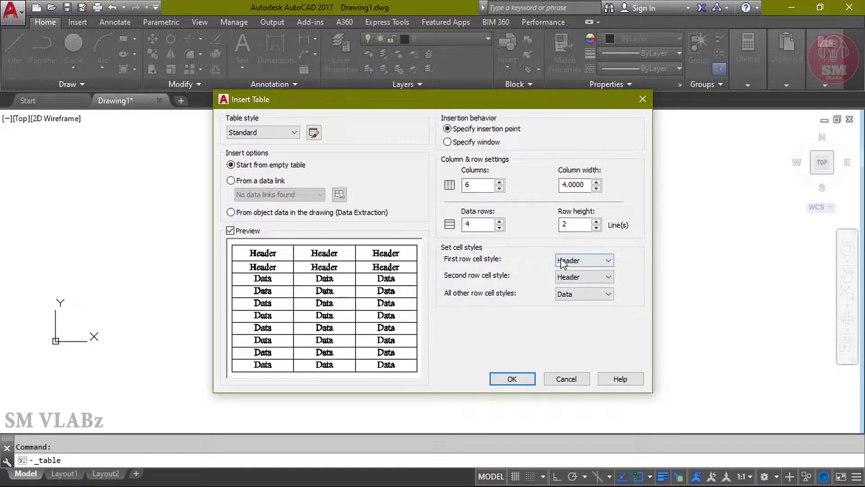
pyautogui.scroll(1, 582, 261)
pyautogui.click(570, 264)
pyautogui.click(564, 288)
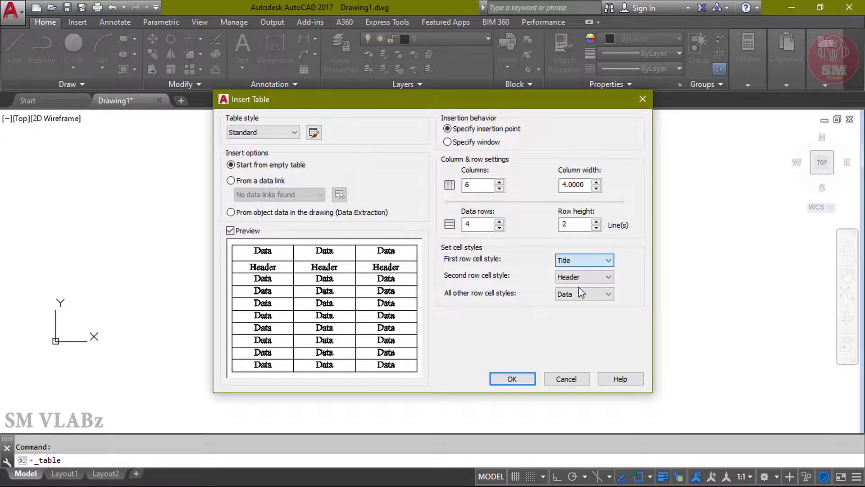
pyautogui.click(580, 276)
pyautogui.click(569, 290)
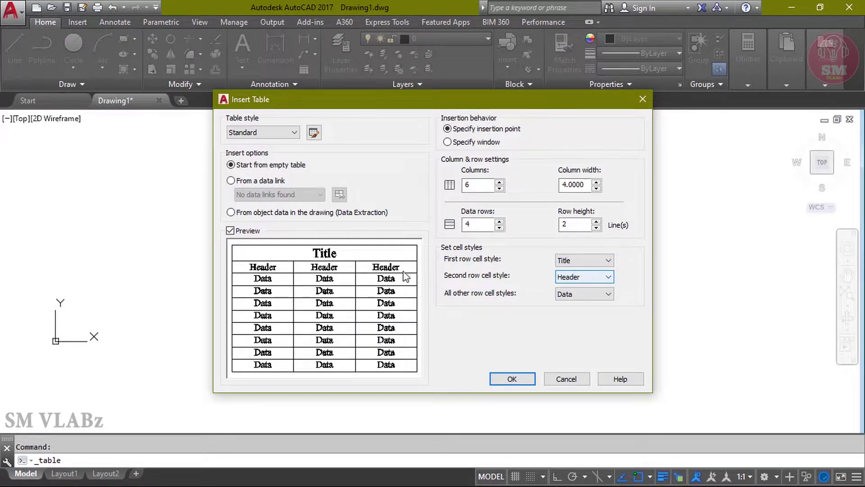
pyautogui.click(575, 276)
pyautogui.click(564, 288)
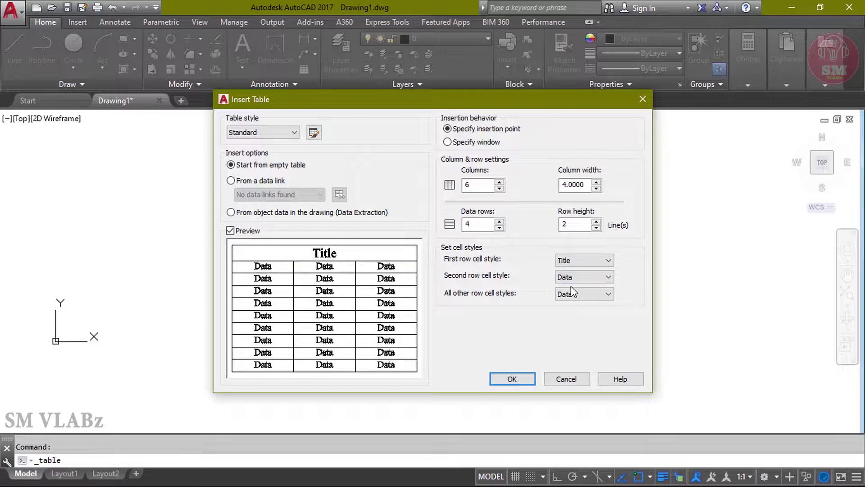
pyautogui.click(575, 277)
pyautogui.click(571, 296)
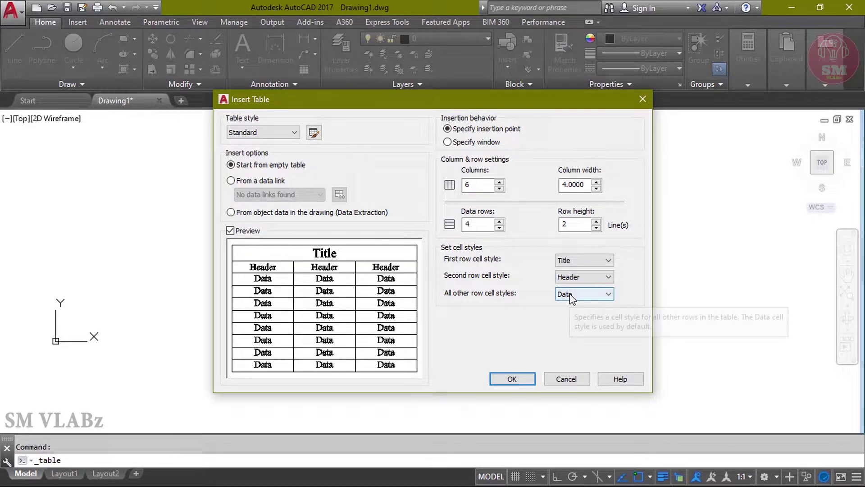
# - Place the table in the upper drawing area and title it 'AUtoCAD 2017'
pyautogui.click(512, 378)
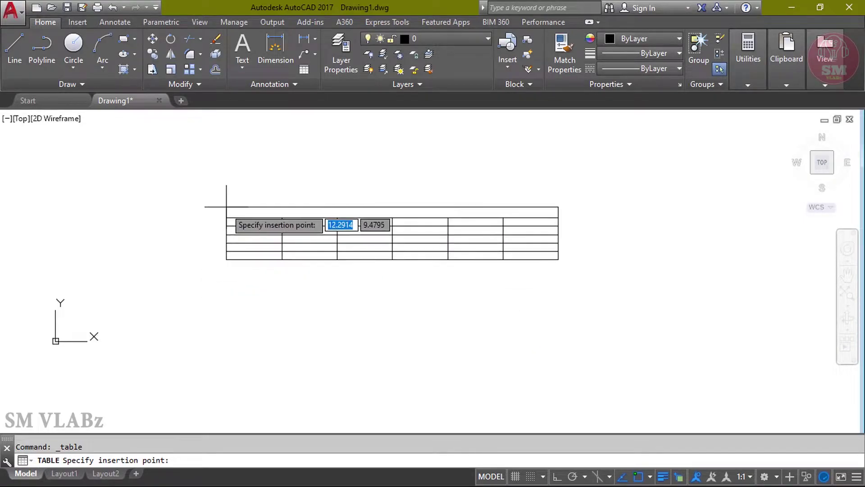
pyautogui.click(228, 190)
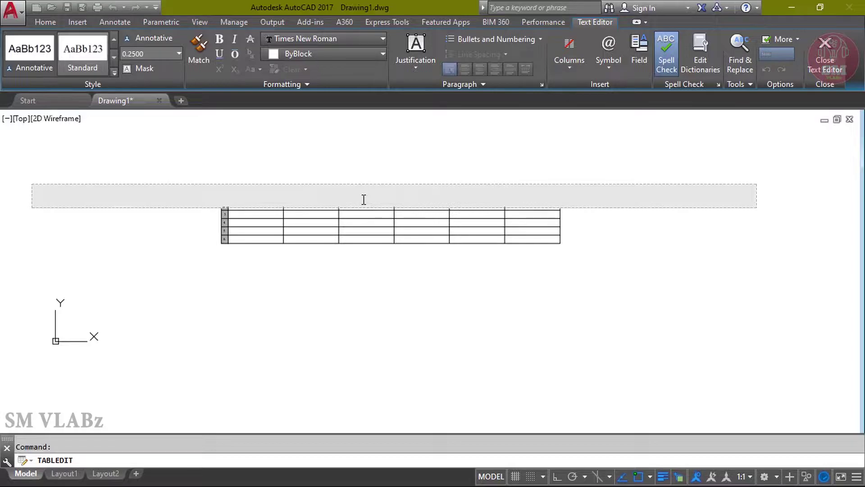
pyautogui.write('AUtoC')
pyautogui.write('AD 201')
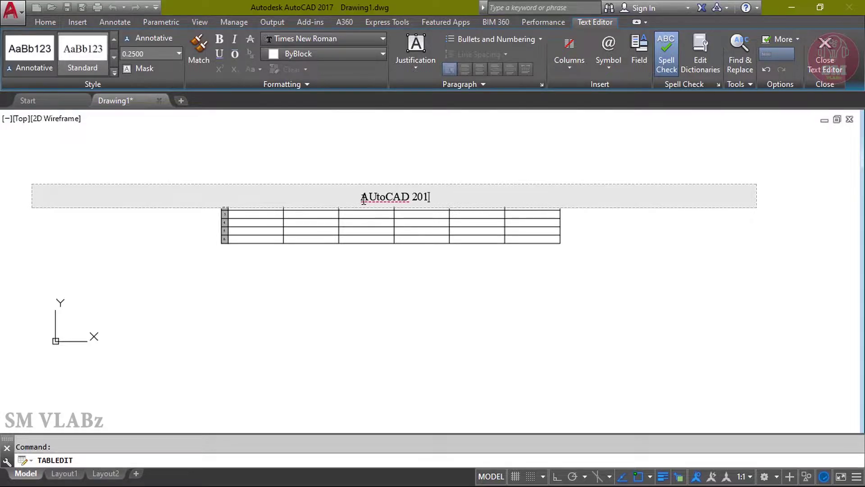
pyautogui.write('7')
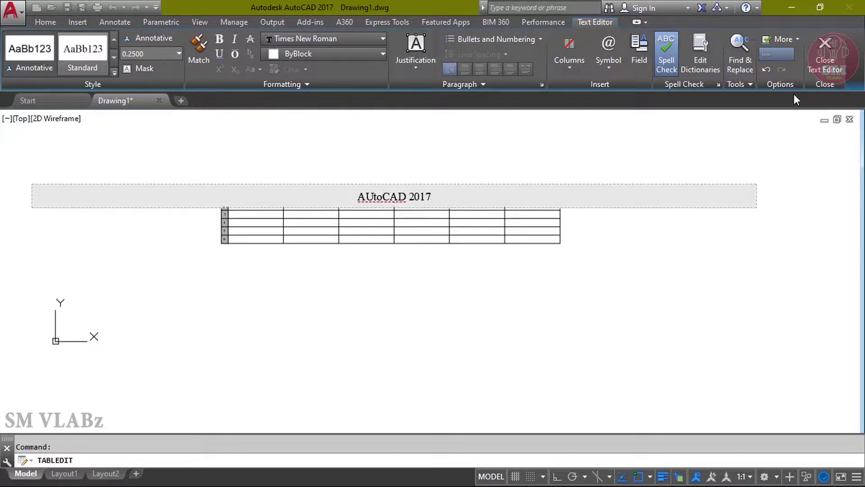
pyautogui.click(825, 63)
# - Enter 'SL NO' in header cell A2
pyautogui.scroll(4, 360, 224)
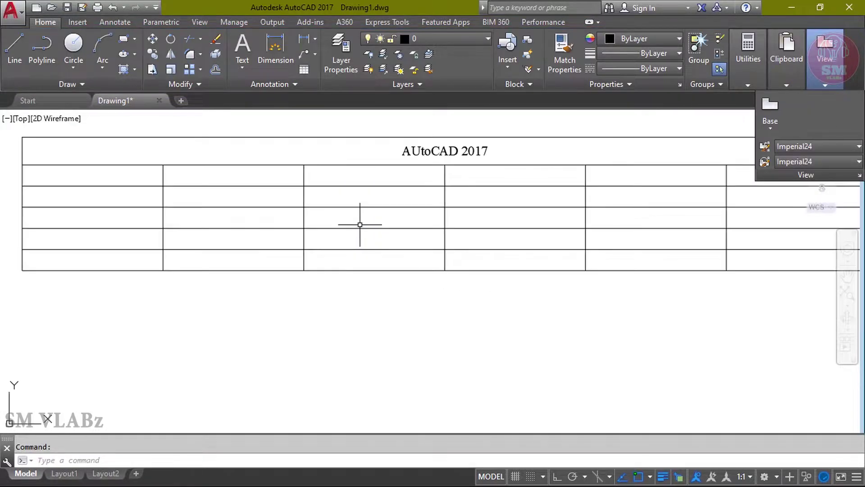
pyautogui.scroll(-2, 387, 212)
pyautogui.moveTo(434, 206); pyautogui.dragTo(396, 226, button='middle')
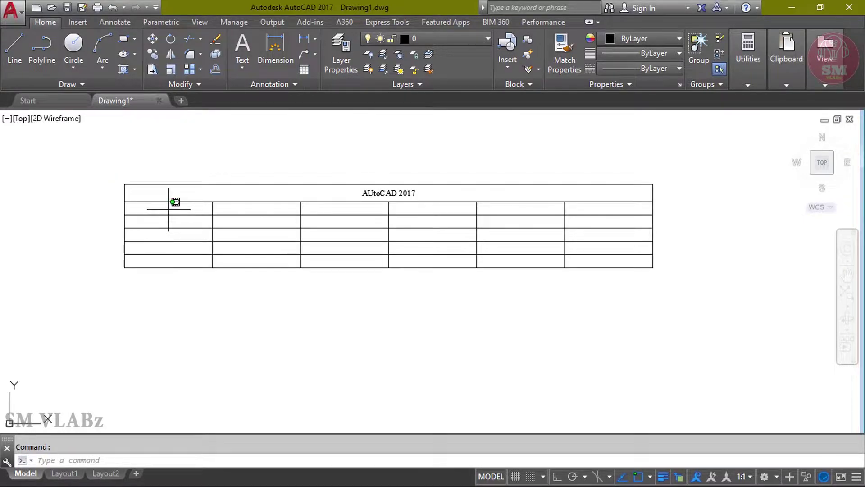
pyautogui.doubleClick(169, 208)
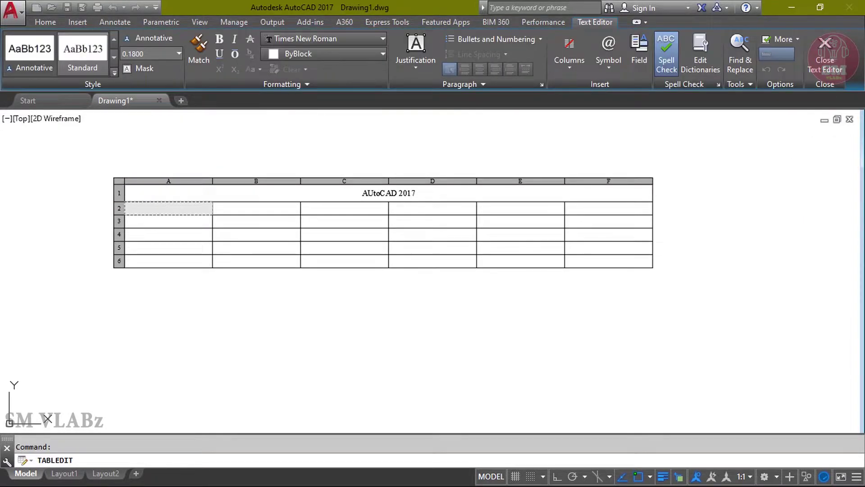
pyautogui.write('SL NO')
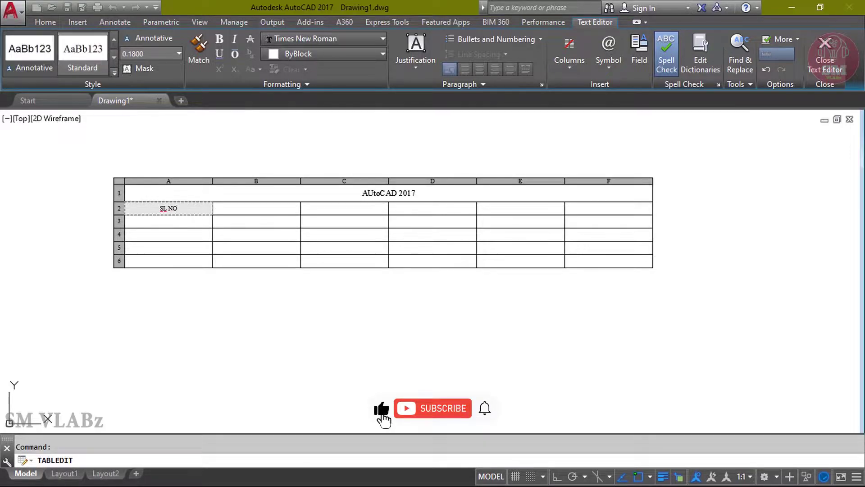
pyautogui.click(179, 242)
# - Enter the 'Description' heading in header cell B2 and close the text editor
pyautogui.scroll(2, 212, 206)
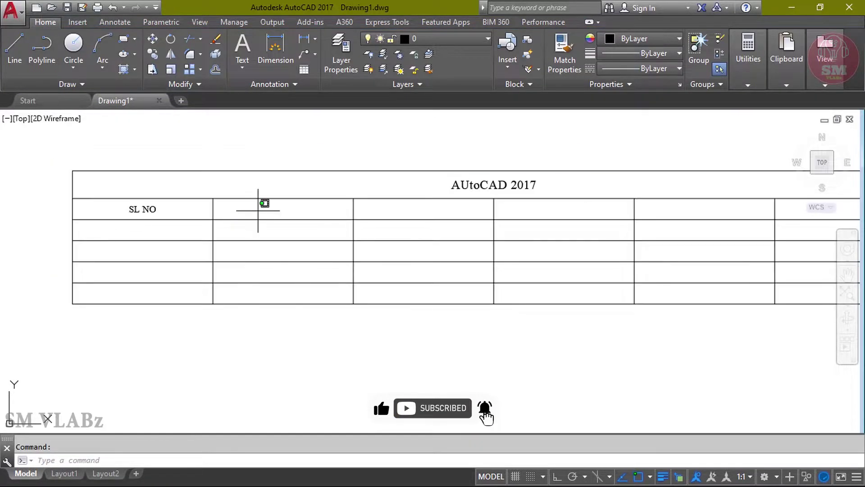
pyautogui.doubleClick(283, 209)
pyautogui.write('Dres')
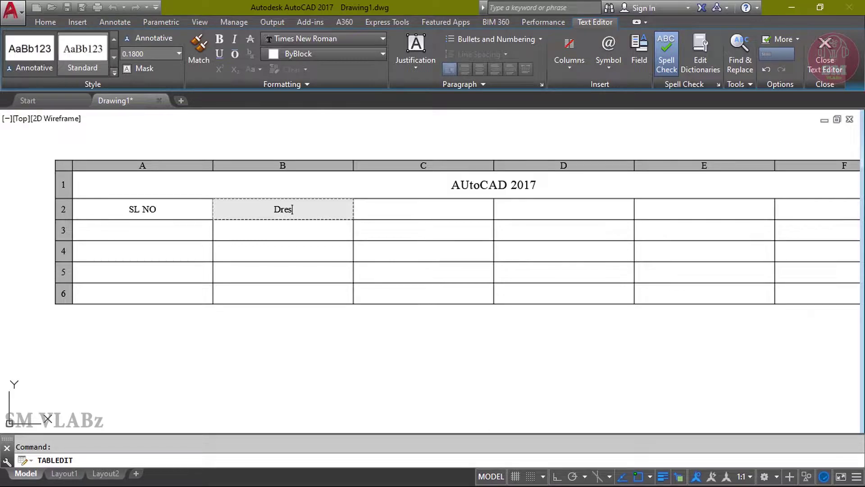
pyautogui.write('criptio')
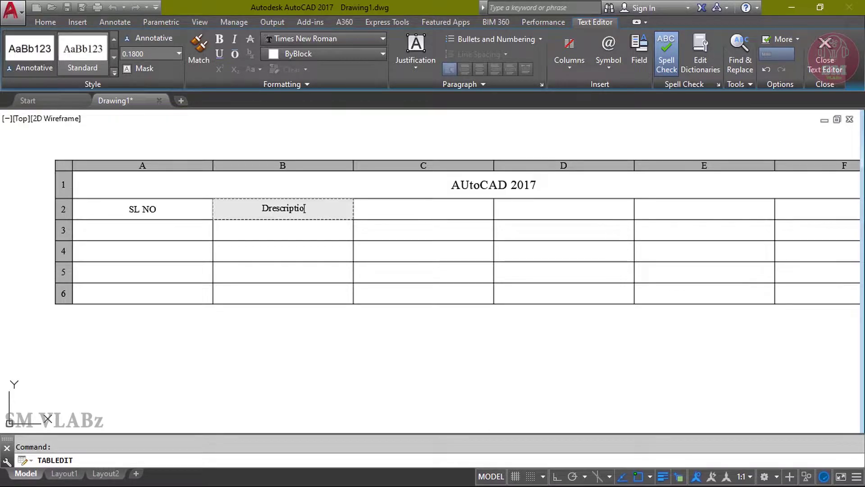
pyautogui.write('n')
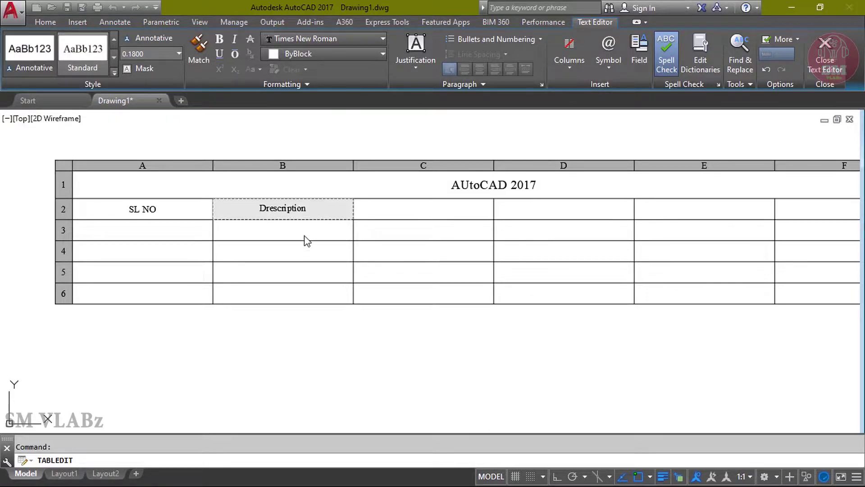
pyautogui.moveTo(318, 202); pyautogui.dragTo(247, 208)
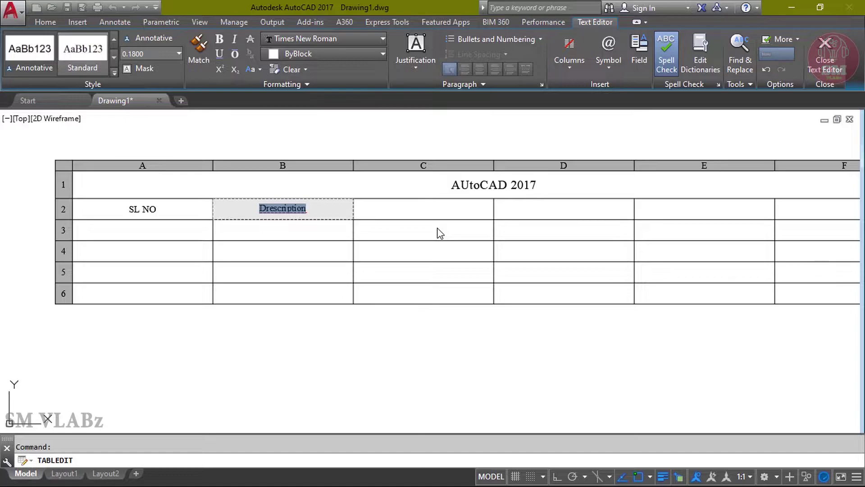
pyautogui.click(825, 61)
pyautogui.scroll(-4, 533, 232)
# - Window-select the table and erase it
pyautogui.scroll(2, 533, 232)
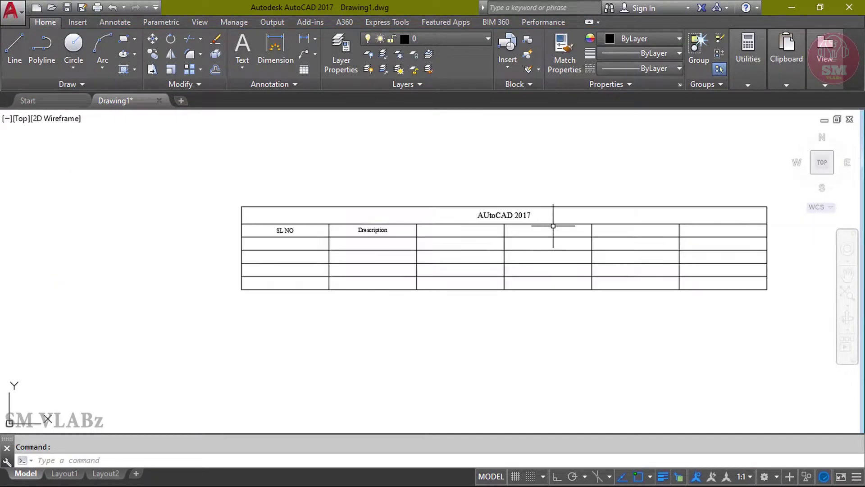
pyautogui.scroll(2, 518, 253)
pyautogui.scroll(-2, 512, 257)
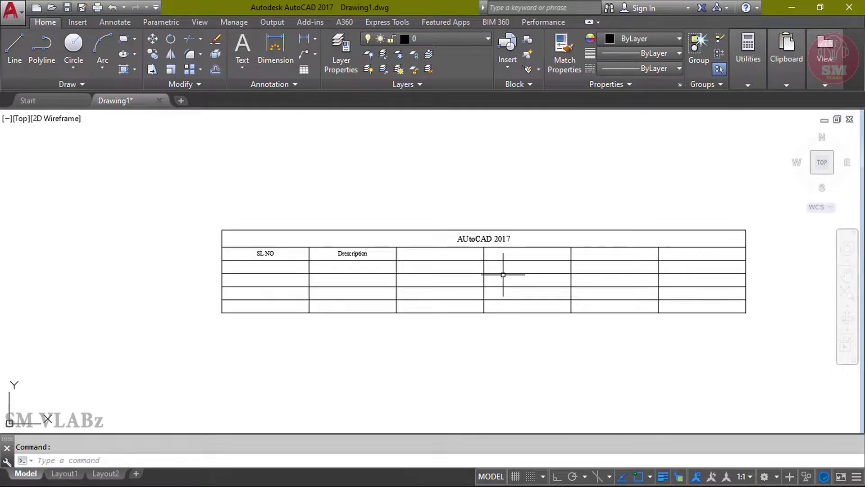
pyautogui.click(590, 360)
pyautogui.click(496, 273)
pyautogui.press('Delete')
# - Draw a rectangle where the table was
pyautogui.click(123, 39)
pyautogui.click(275, 192)
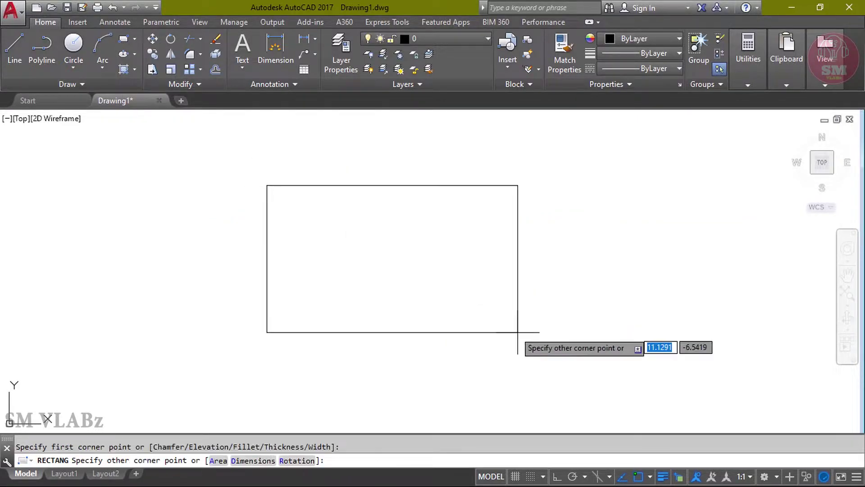
pyautogui.click(538, 343)
# - Add linear dimensions 6.9182 on the left and 11.9986 along the bottom, then zoom extents
pyautogui.click(275, 45)
pyautogui.click(275, 192)
pyautogui.click(275, 343)
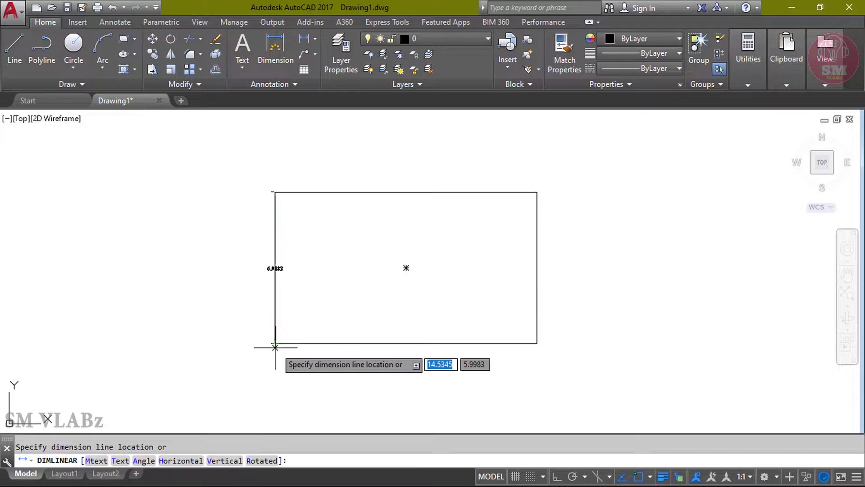
pyautogui.click(252, 344)
pyautogui.press('Return')
pyautogui.click(537, 343)
pyautogui.click(532, 366)
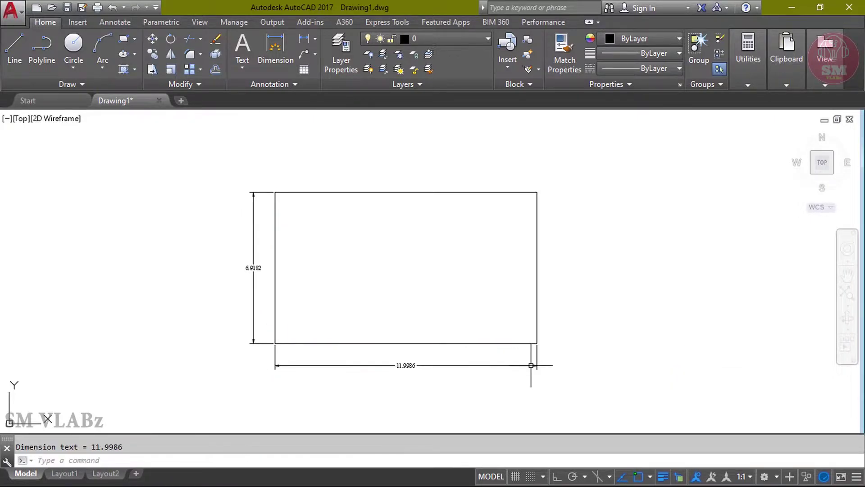
pyautogui.press('Return')
pyautogui.click(315, 39)
pyautogui.click(320, 81)
pyautogui.middleClick(348, 157)
pyautogui.middleClick(349, 157)
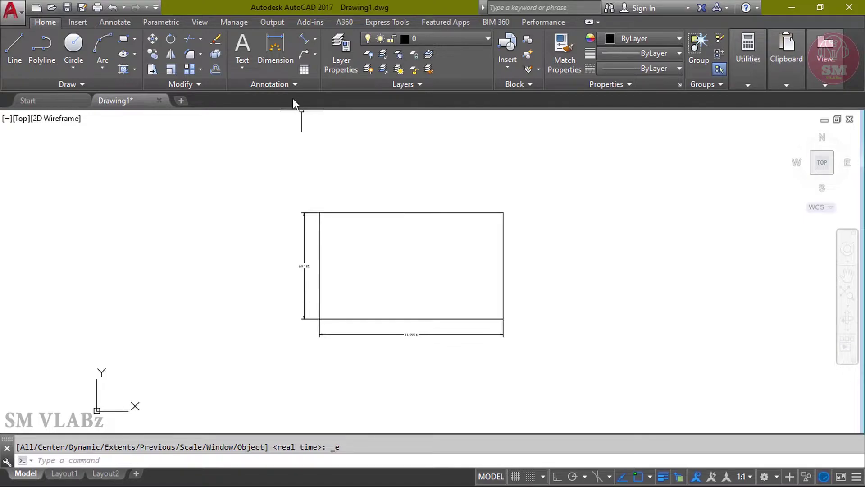
# - Open the Dimension Style Manager and start modifying the Standard style
pyautogui.click(287, 85)
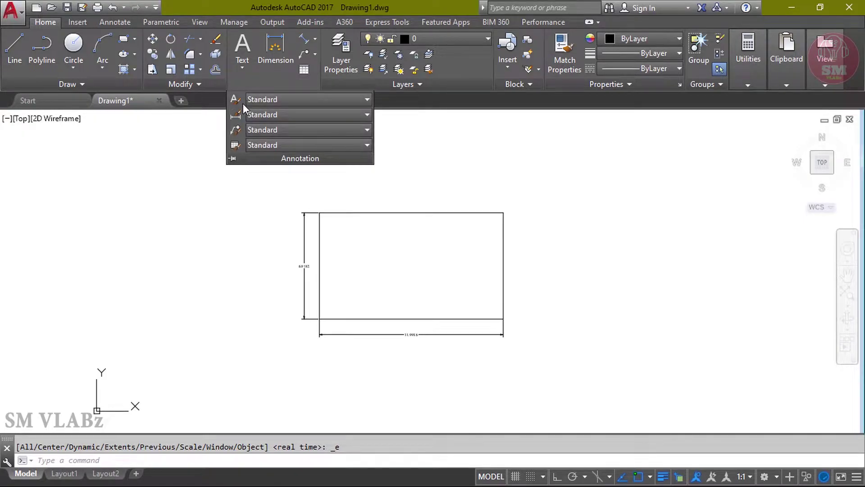
pyautogui.click(234, 115)
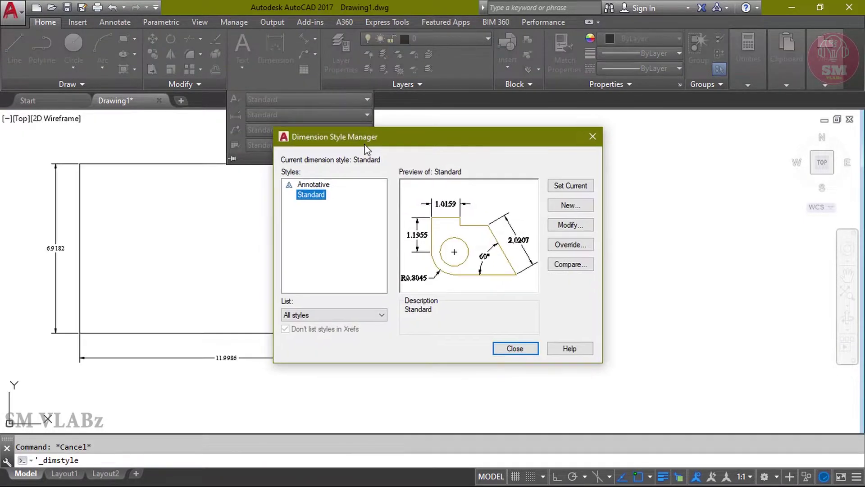
pyautogui.moveTo(368, 149); pyautogui.dragTo(578, 154)
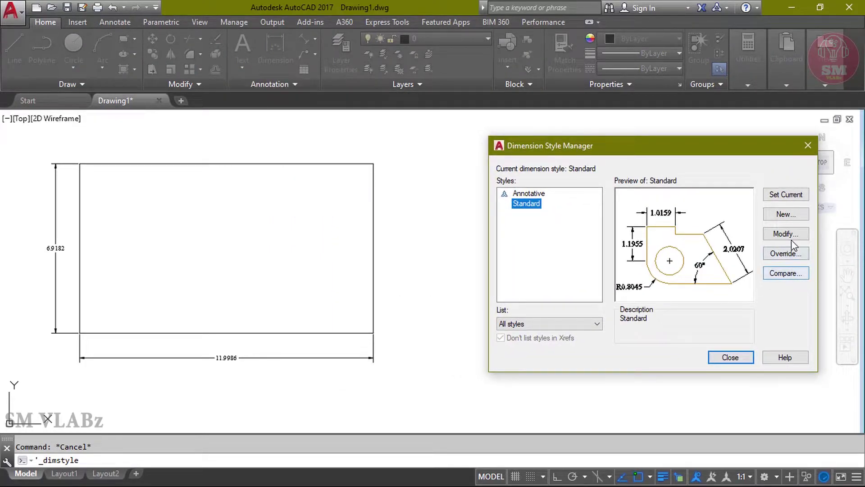
pyautogui.click(787, 233)
# - Give Standard's dimension lines Magenta colour, HIDDEN linetype and 0.35 mm lineweight
pyautogui.moveTo(504, 93); pyautogui.dragTo(605, 113)
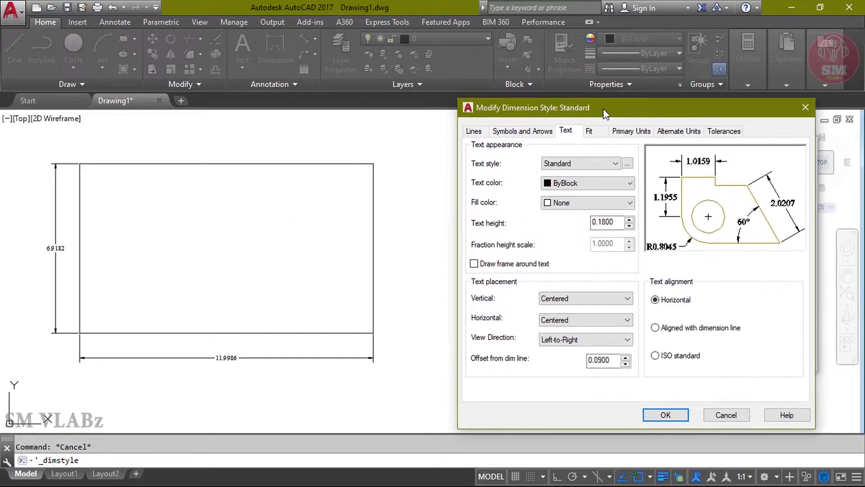
pyautogui.click(472, 135)
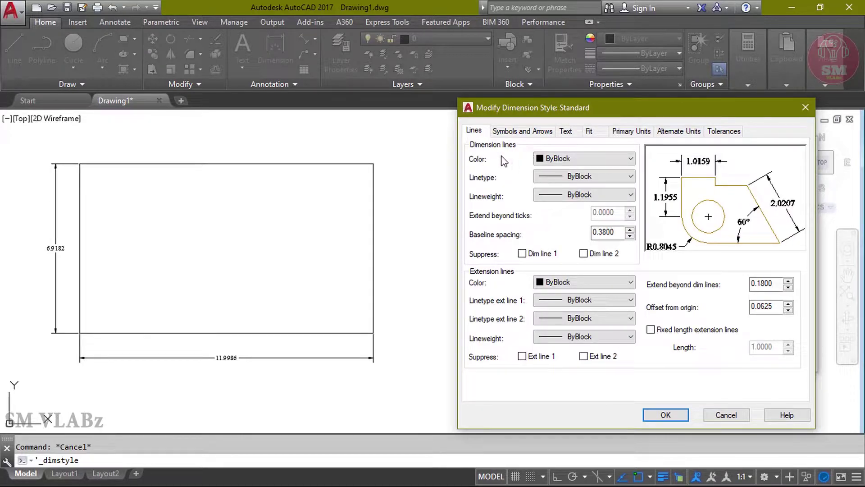
pyautogui.click(586, 158)
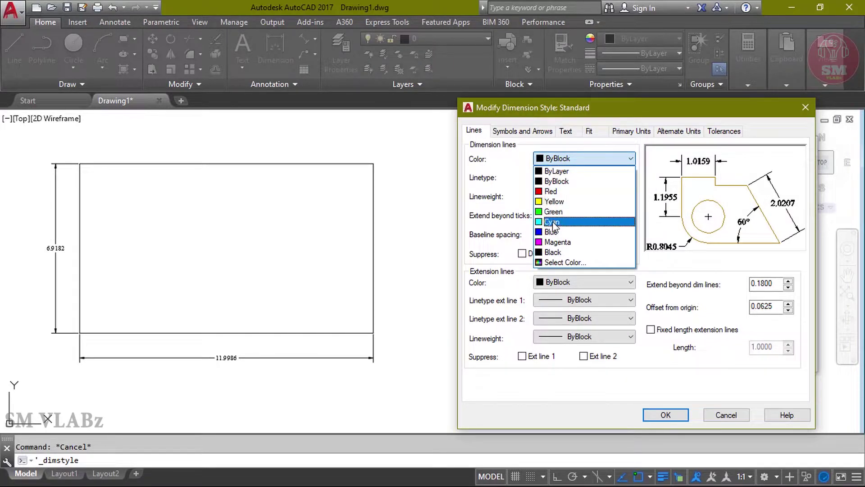
pyautogui.click(556, 242)
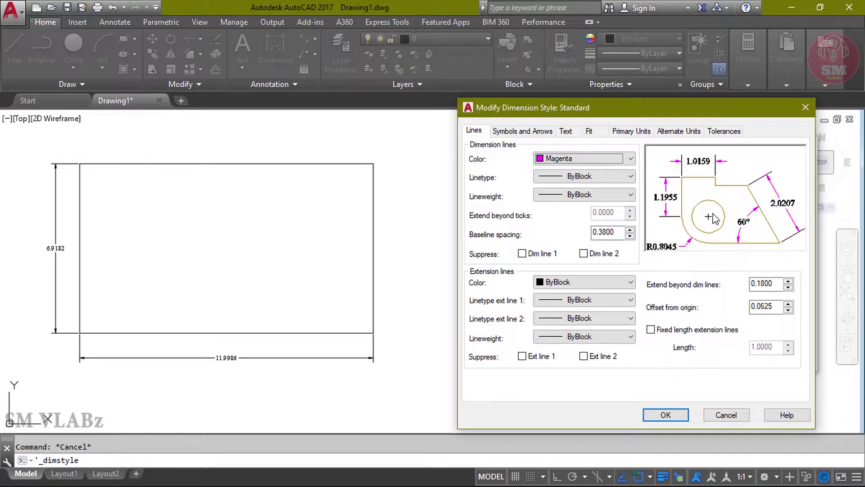
pyautogui.click(571, 176)
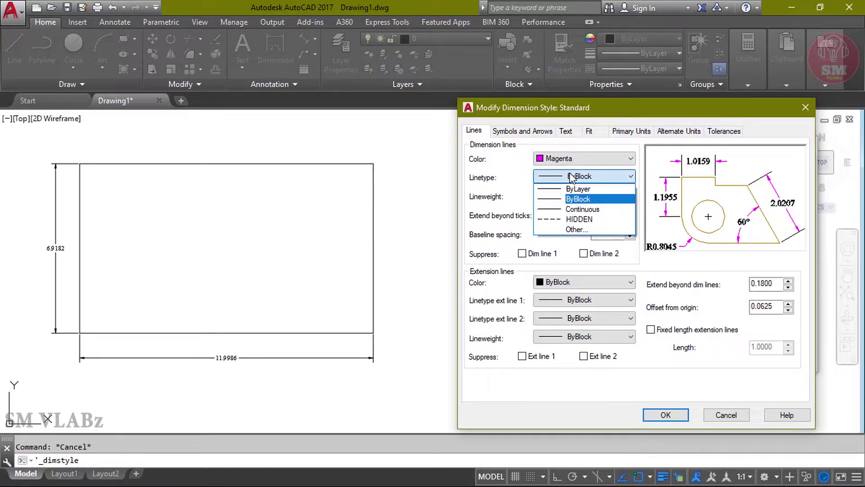
pyautogui.click(585, 219)
pyautogui.click(601, 180)
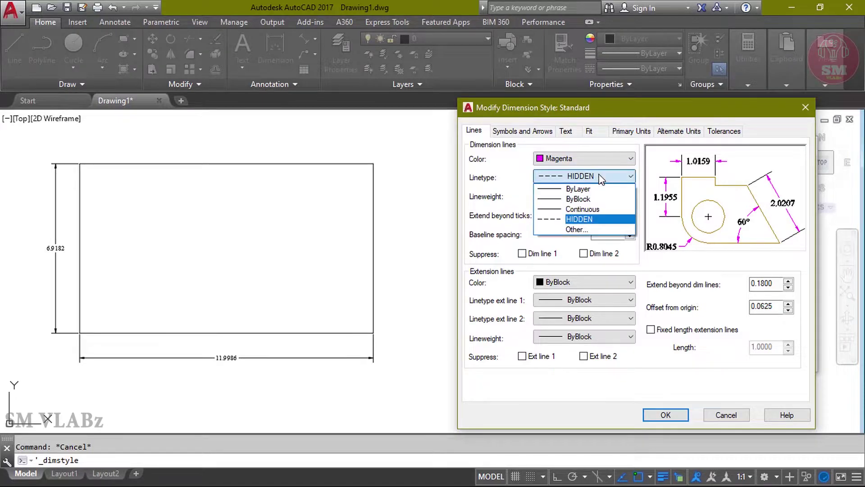
pyautogui.click(603, 178)
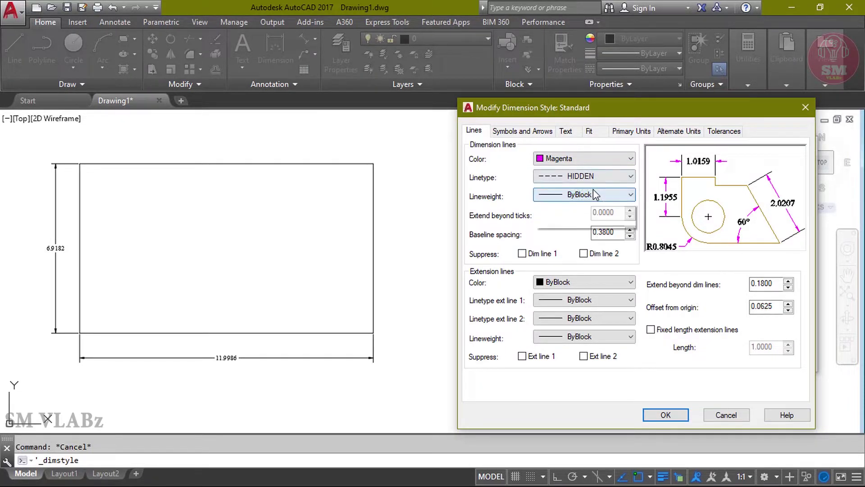
pyautogui.click(593, 196)
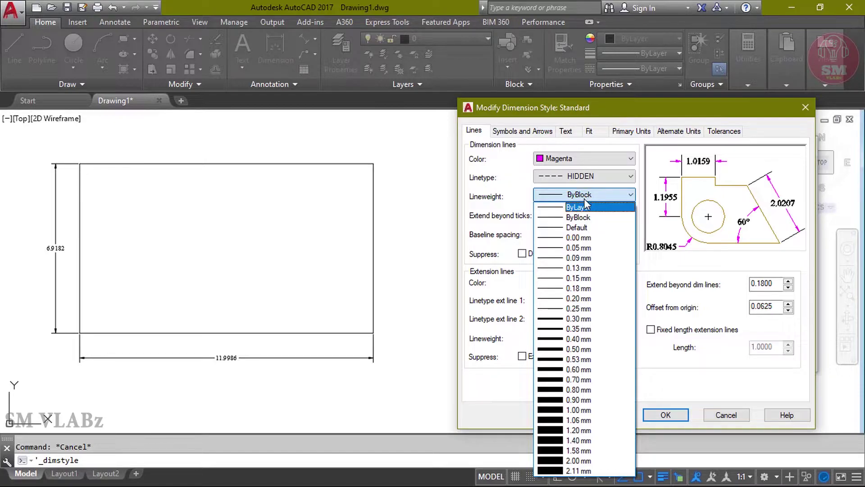
pyautogui.click(579, 328)
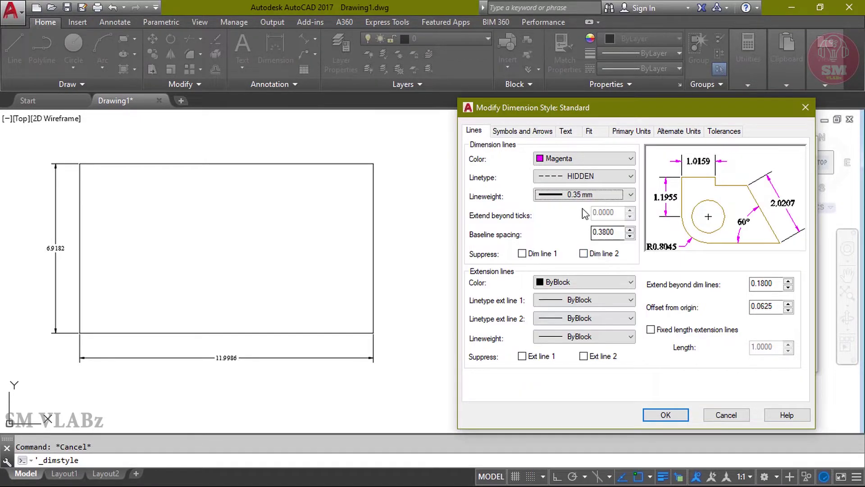
pyautogui.click(666, 415)
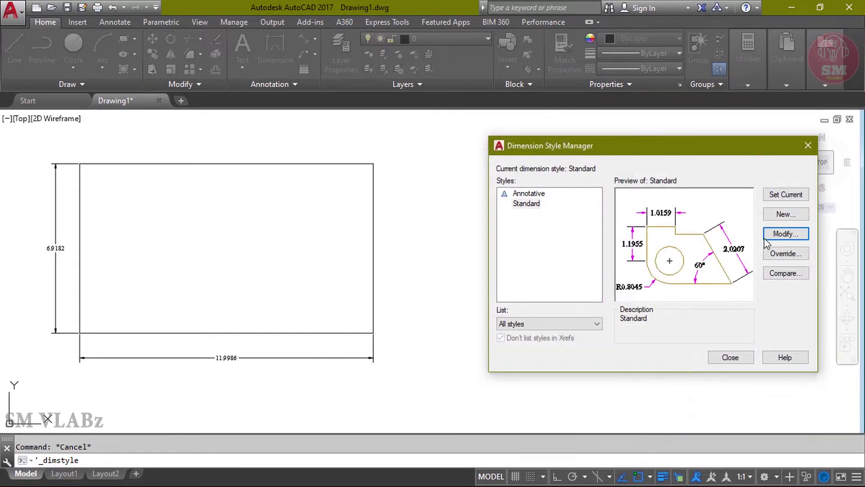
pyautogui.click(730, 358)
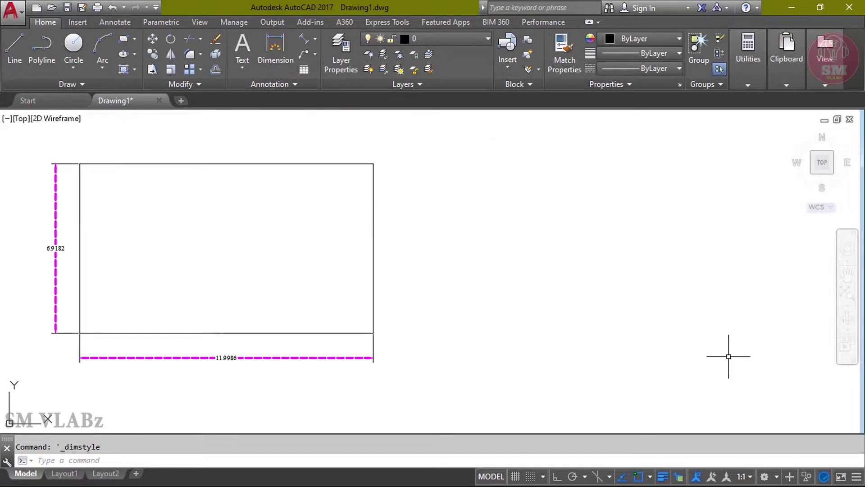
# - Reopen Standard with the D alias and toggle dimension line suppression on and back off
pyautogui.scroll(2, 57, 242)
pyautogui.scroll(-2, 57, 242)
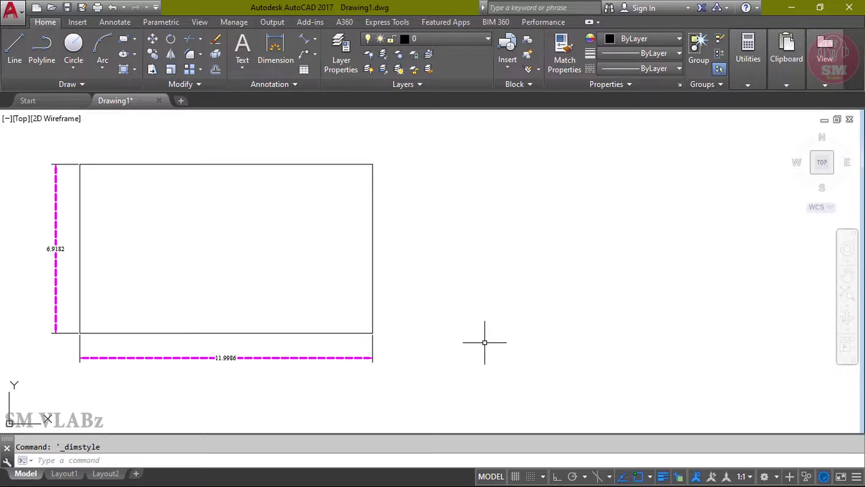
pyautogui.write('d')
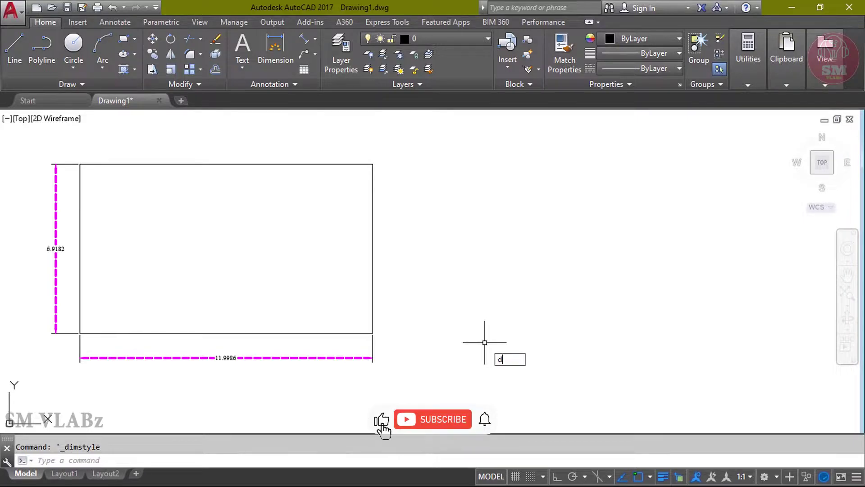
pyautogui.press('Return')
pyautogui.click(766, 224)
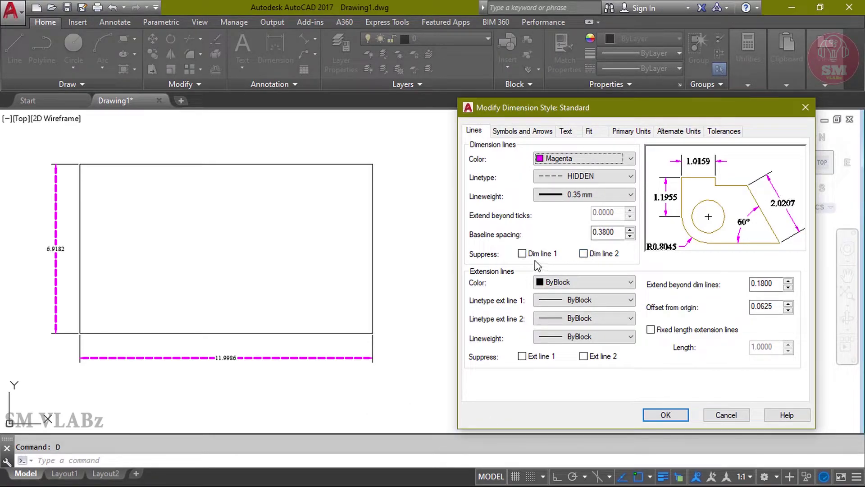
pyautogui.click(522, 254)
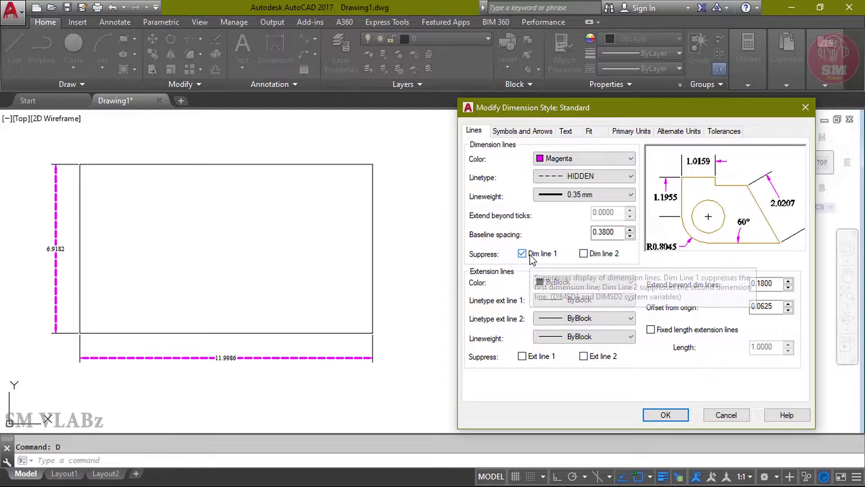
pyautogui.click(585, 254)
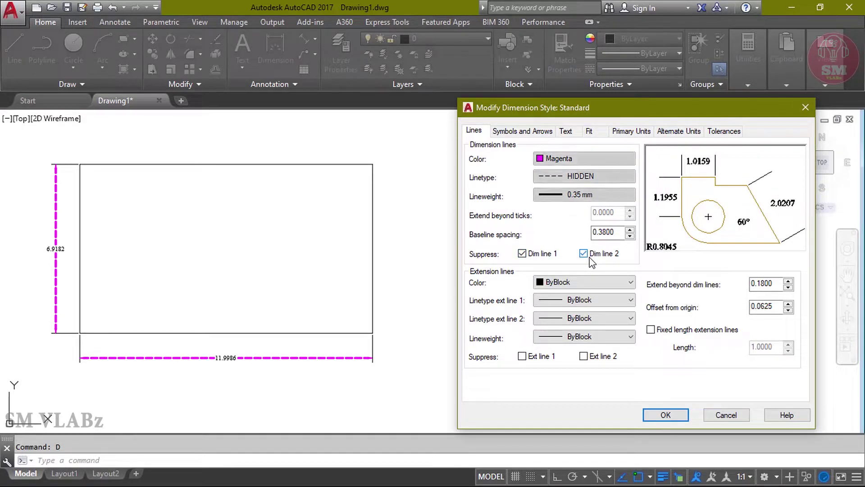
pyautogui.click(590, 258)
pyautogui.click(529, 255)
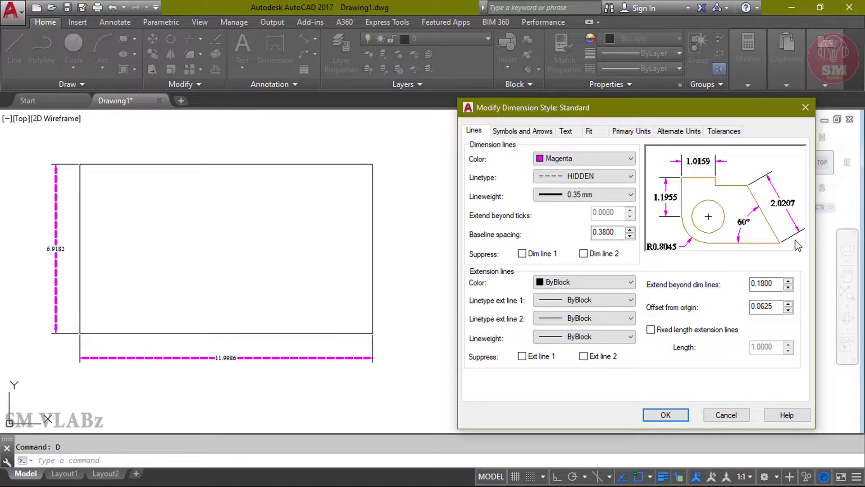
# - Toggle both extension line suppressions on and back off, leaving them visible
pyautogui.click(535, 360)
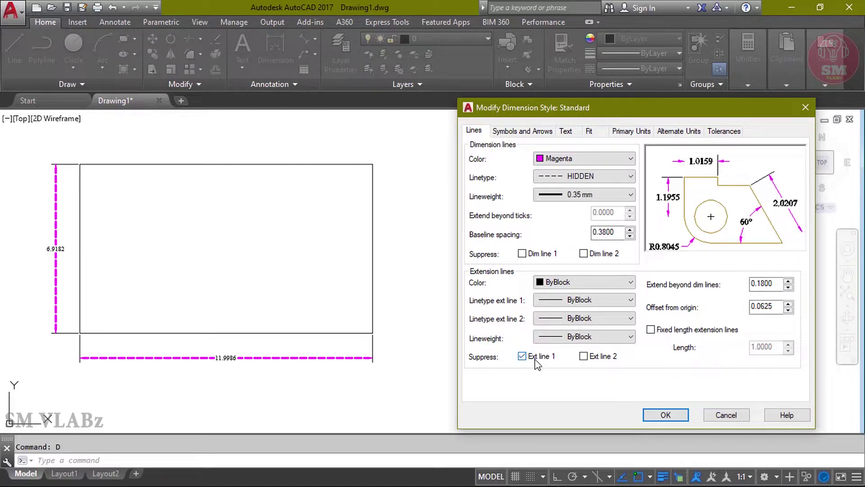
pyautogui.click(583, 358)
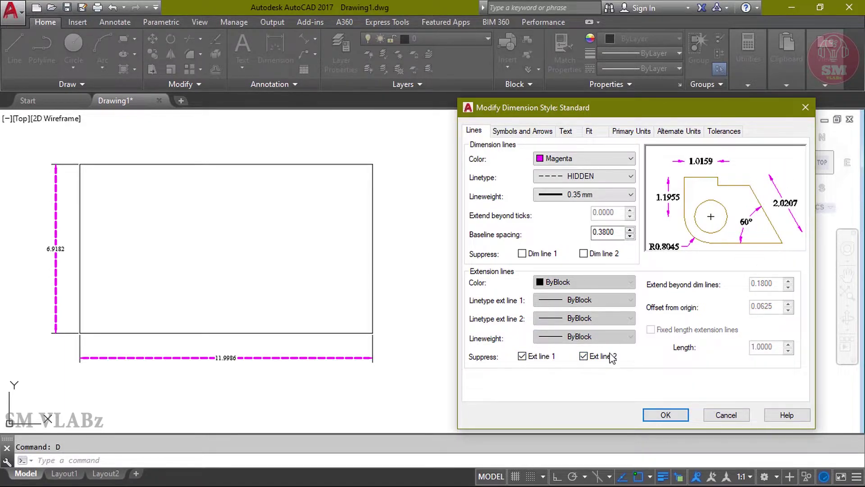
pyautogui.click(588, 360)
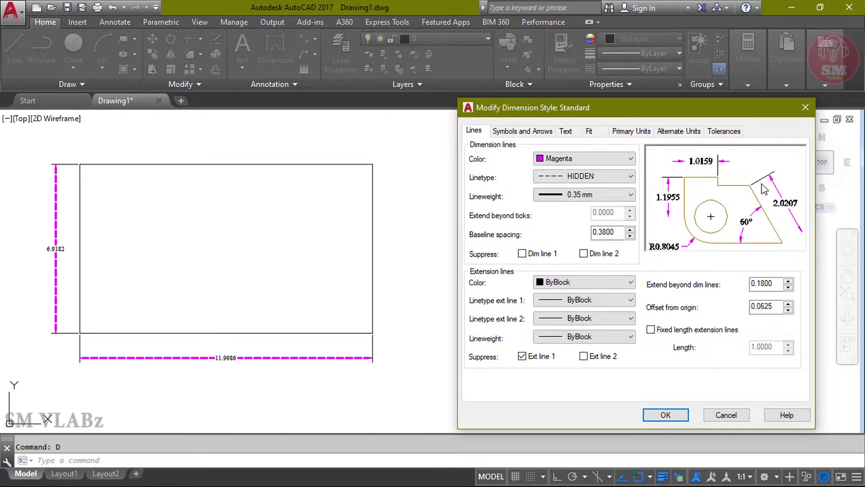
pyautogui.click(538, 360)
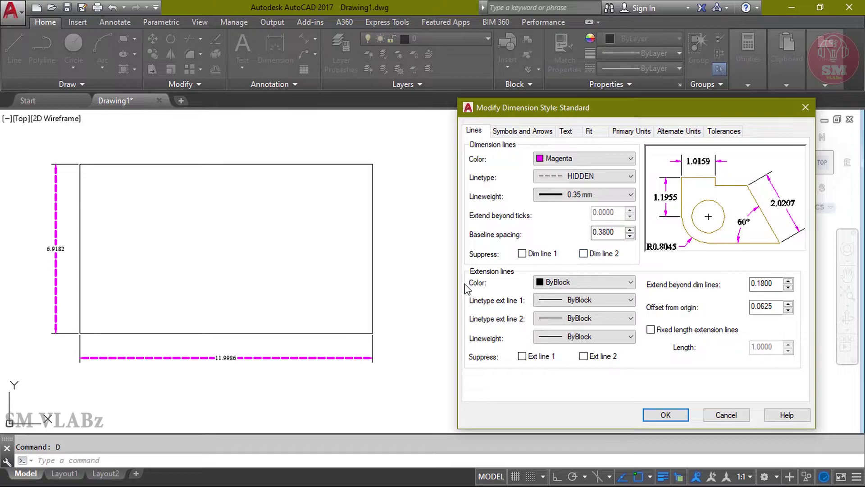
# - Make Standard's extension lines Cyan
pyautogui.click(562, 283)
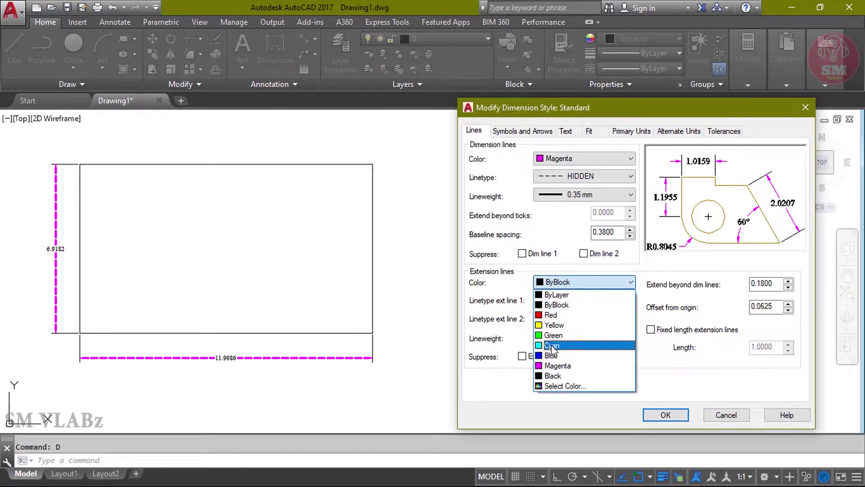
pyautogui.click(553, 350)
pyautogui.scroll(2, 589, 285)
pyautogui.click(588, 284)
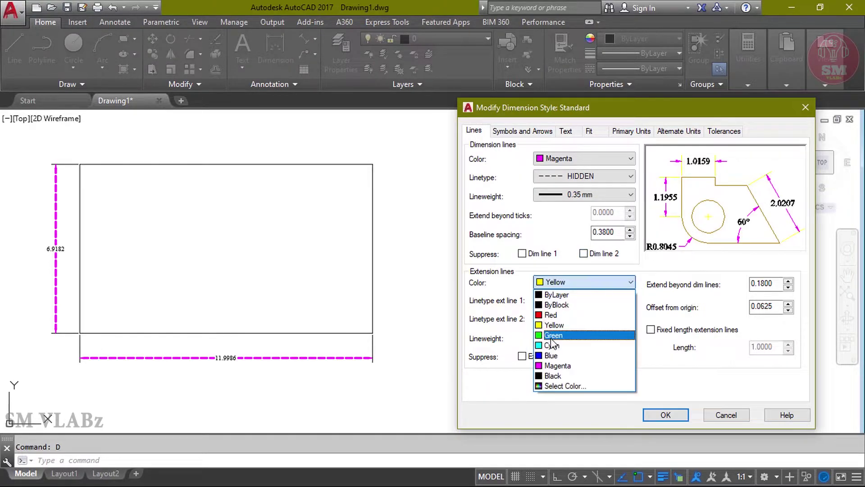
pyautogui.click(547, 315)
pyautogui.click(584, 283)
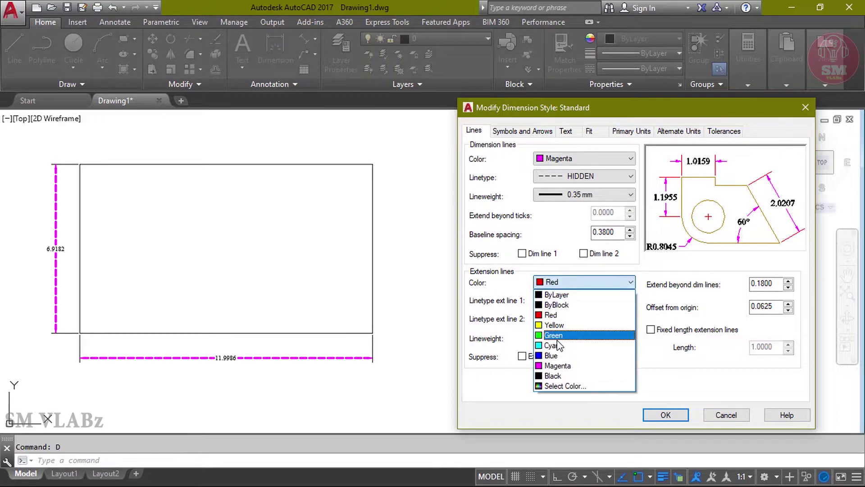
pyautogui.click(552, 346)
# - Set extension line 1 to HIDDEN, extension line 2 to Continuous, lineweight 0.50 mm
pyautogui.click(586, 300)
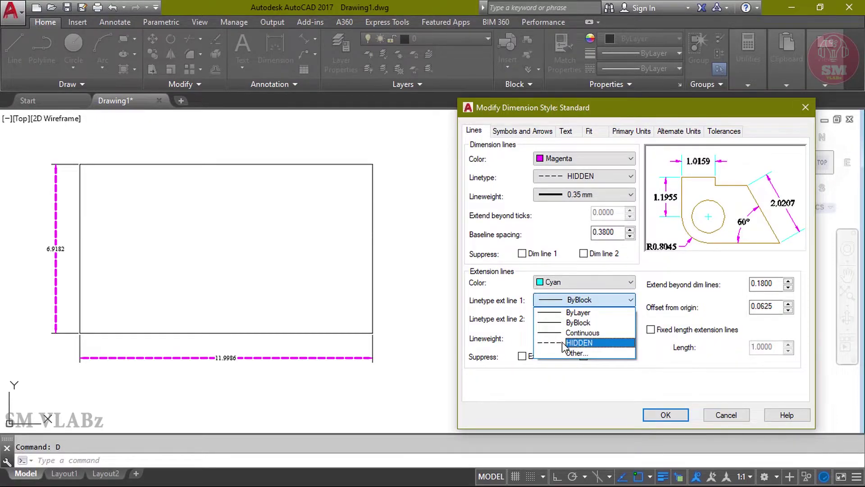
pyautogui.click(510, 333)
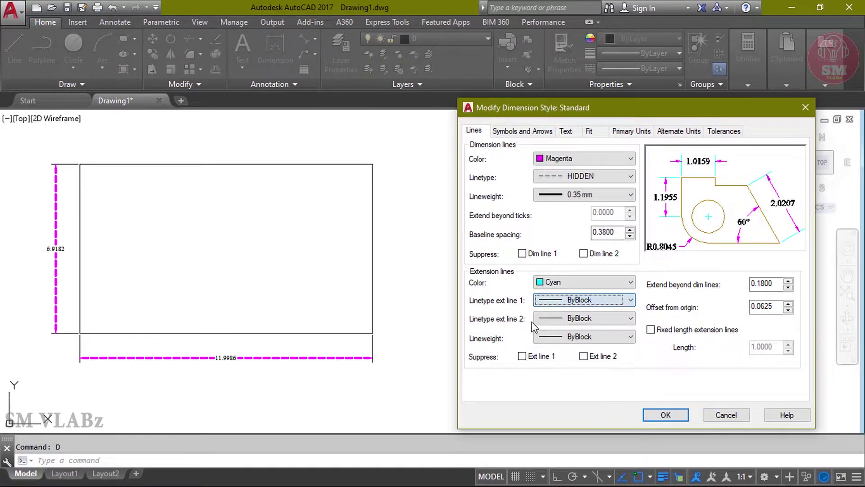
pyautogui.click(564, 301)
pyautogui.click(559, 346)
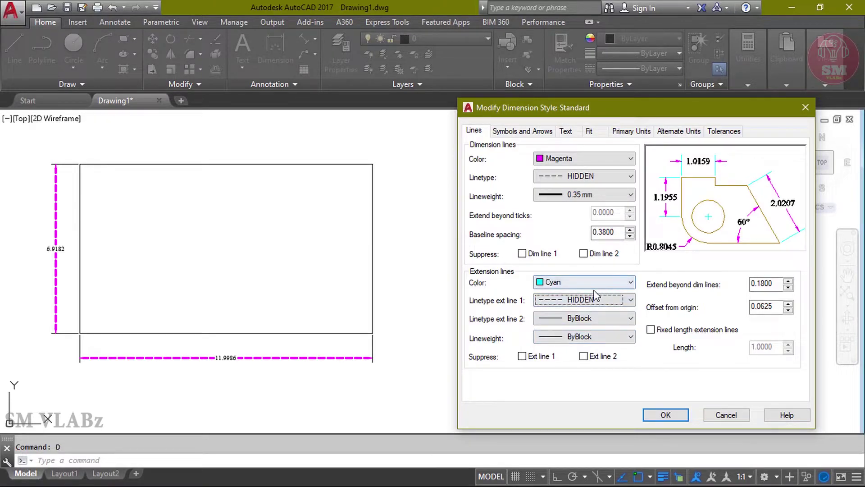
pyautogui.click(579, 318)
pyautogui.click(565, 351)
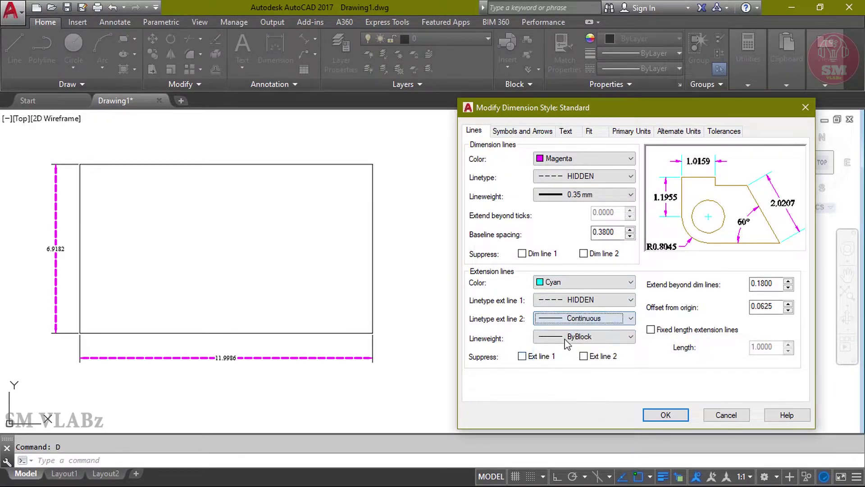
pyautogui.click(581, 336)
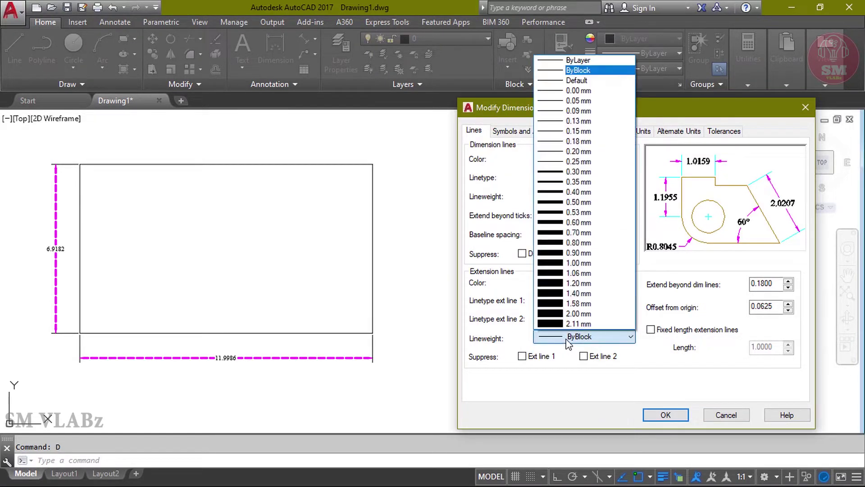
pyautogui.click(572, 202)
# - Set Extend beyond dim lines and Offset from origin both to 0.3, and confirm
pyautogui.doubleClick(776, 283)
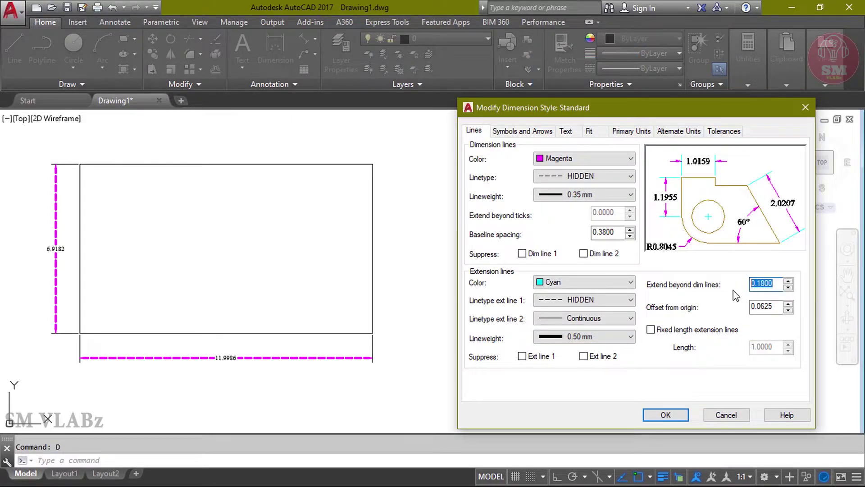
pyautogui.write('.5')
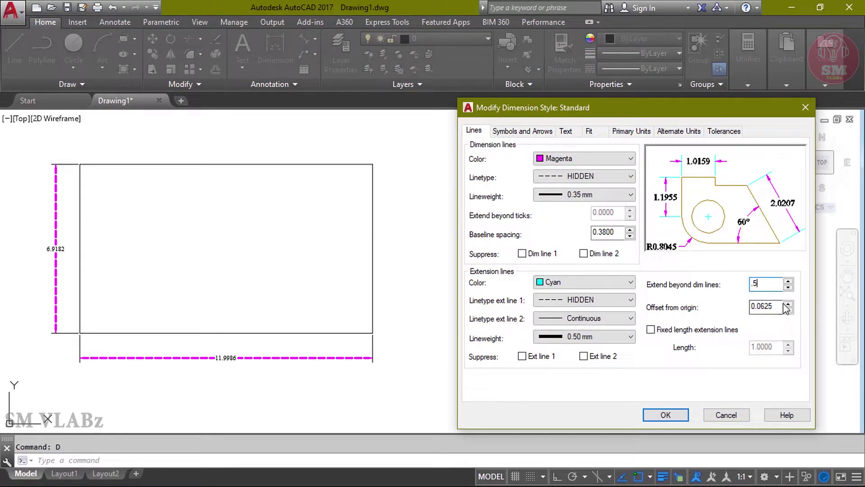
pyautogui.click(777, 307)
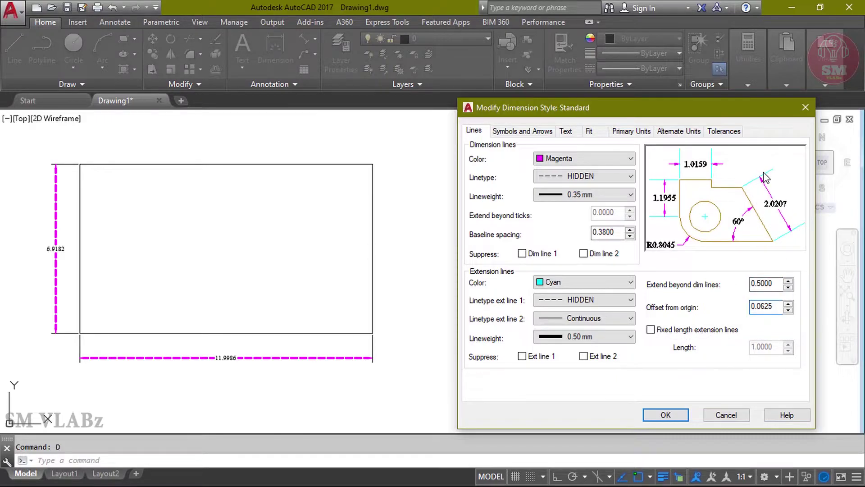
pyautogui.moveTo(774, 306); pyautogui.dragTo(732, 302)
pyautogui.write('0')
pyautogui.moveTo(783, 283); pyautogui.dragTo(750, 283)
pyautogui.click(773, 283)
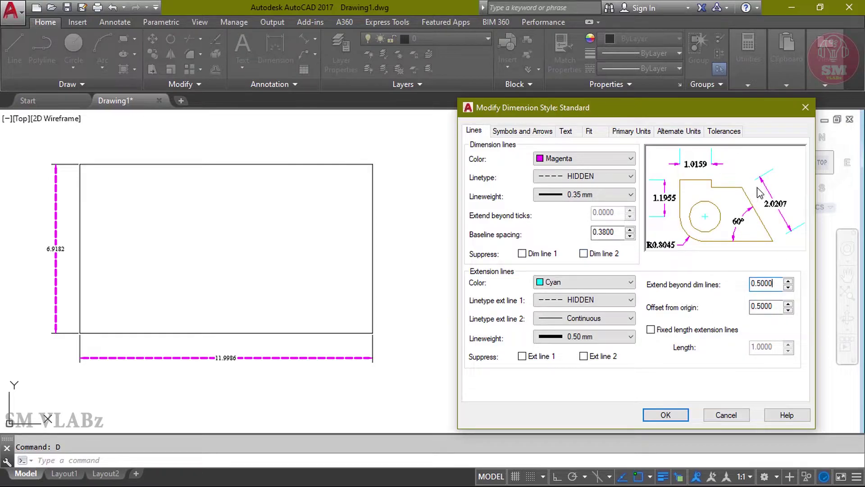
pyautogui.moveTo(776, 283); pyautogui.dragTo(756, 281)
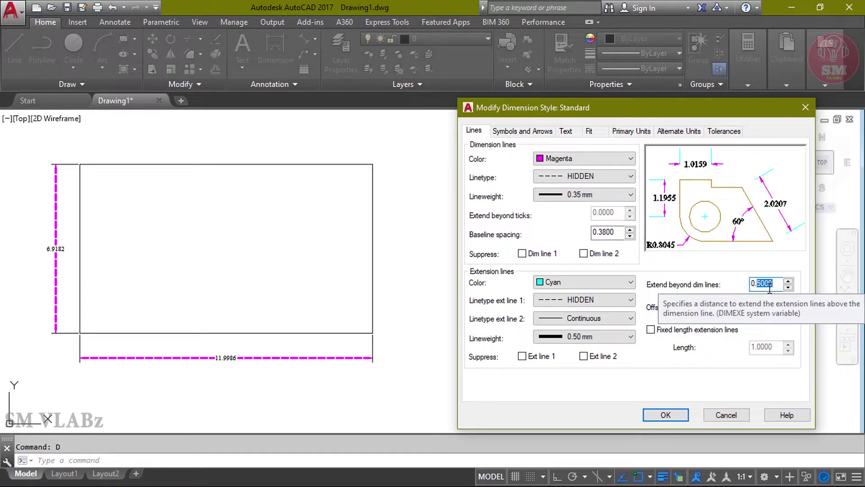
pyautogui.press('BackSpace')
pyautogui.write('3')
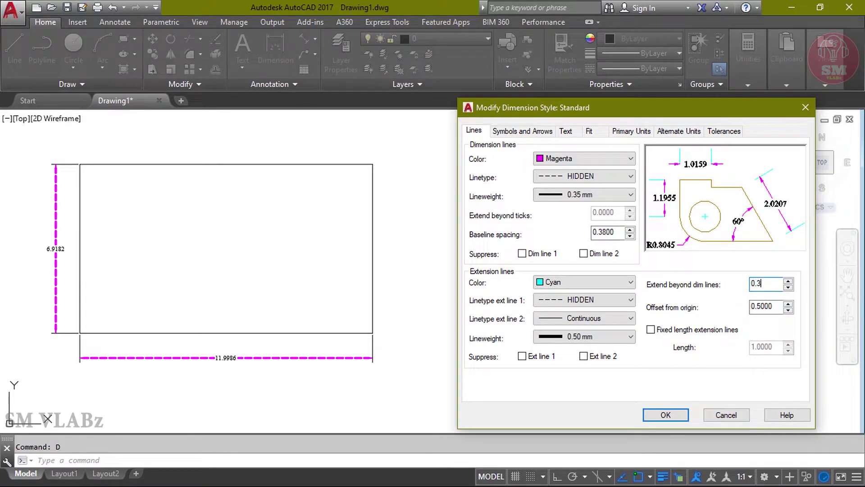
pyautogui.moveTo(782, 307); pyautogui.dragTo(747, 309)
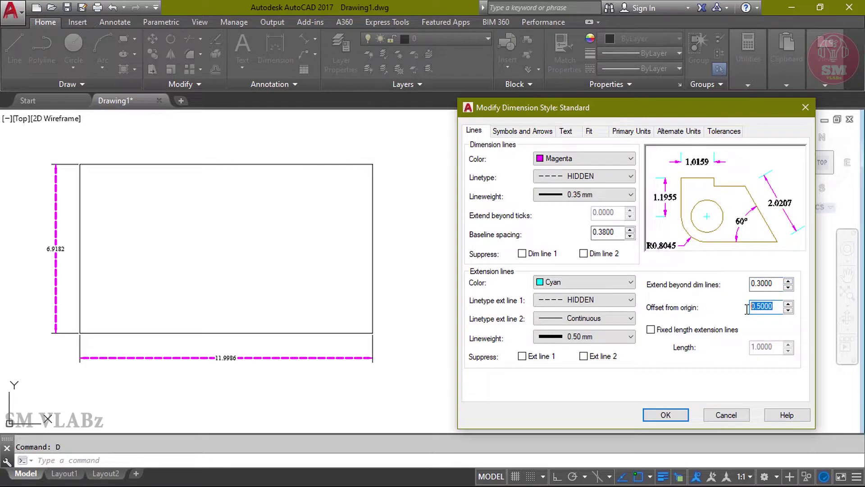
pyautogui.write('0.3')
pyautogui.click(776, 283)
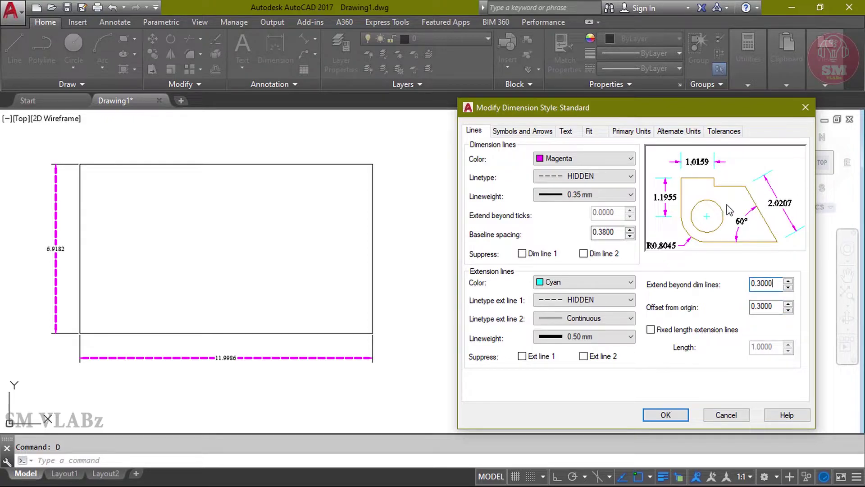
pyautogui.click(680, 413)
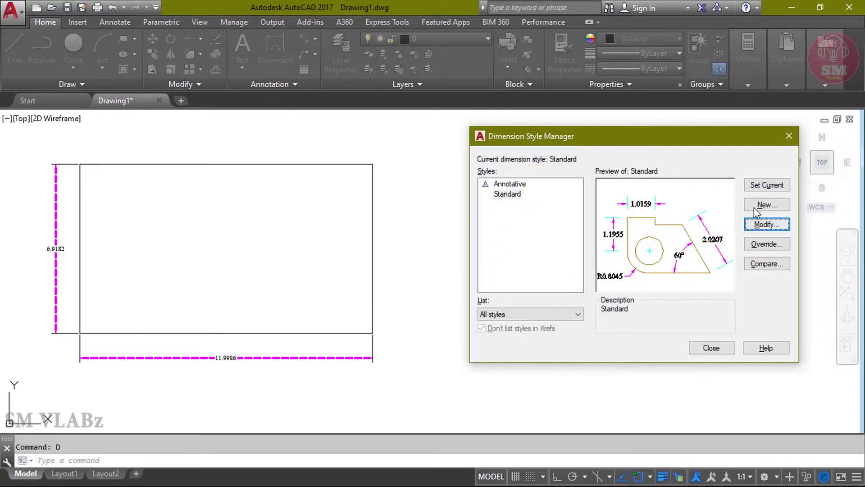
# - Close the style manager and reopen the Standard style for editing with D
pyautogui.click(714, 347)
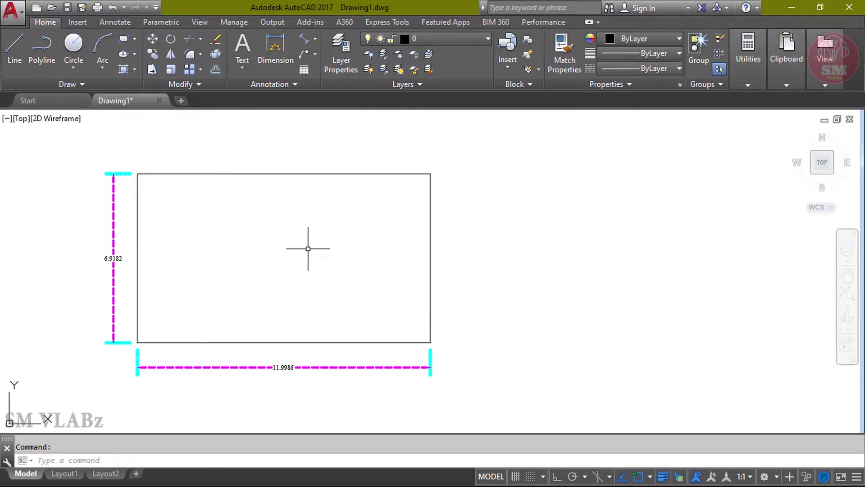
pyautogui.write('d')
pyautogui.press('Return')
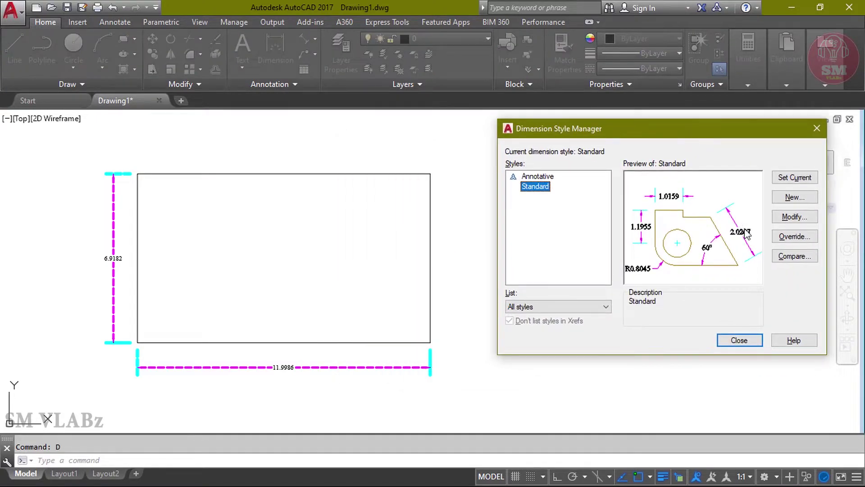
pyautogui.click(782, 216)
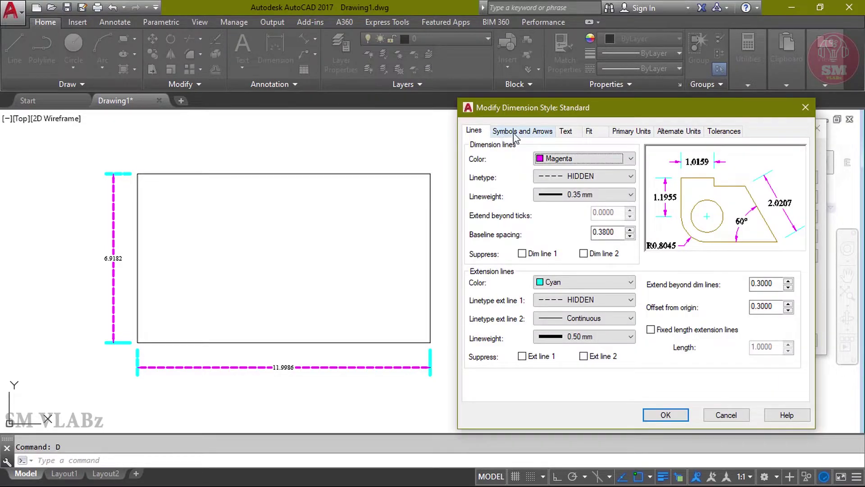
# - Set Standard's arrowheads to Open 30 with arrow size 0.5
pyautogui.click(516, 136)
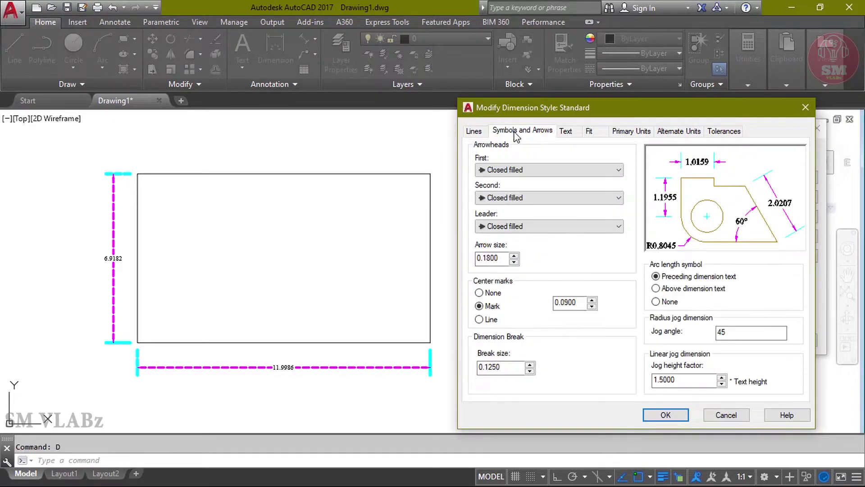
pyautogui.click(498, 172)
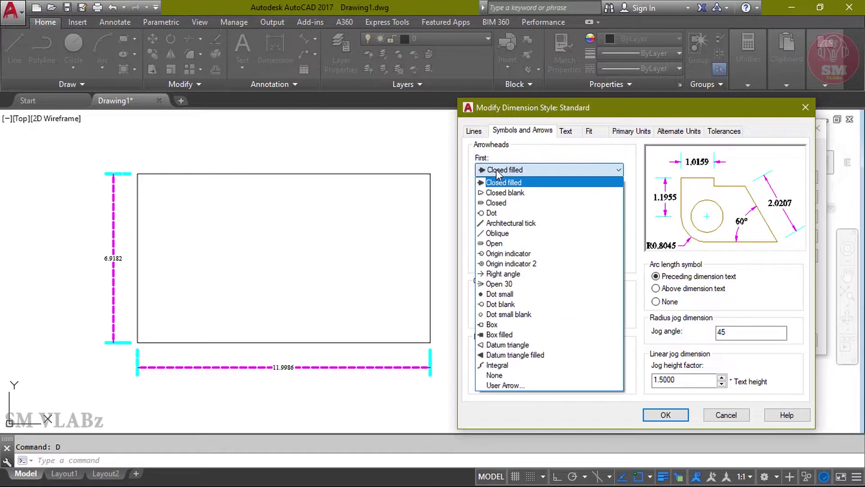
pyautogui.click(496, 193)
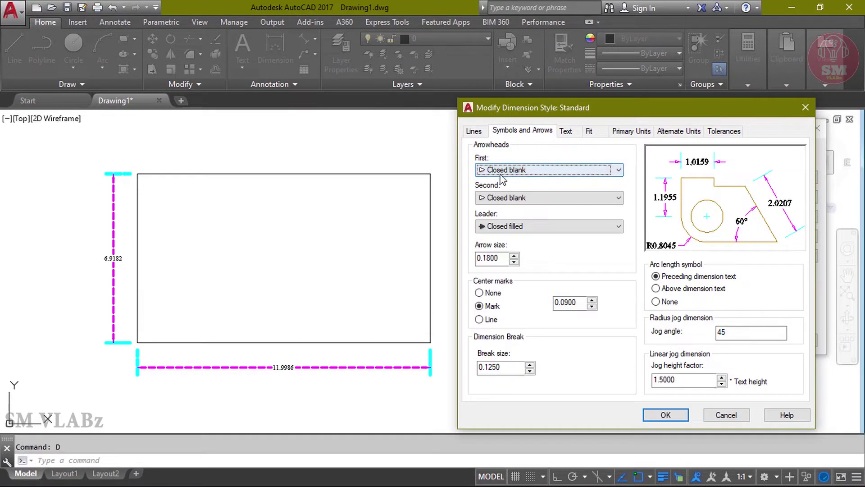
pyautogui.click(505, 170)
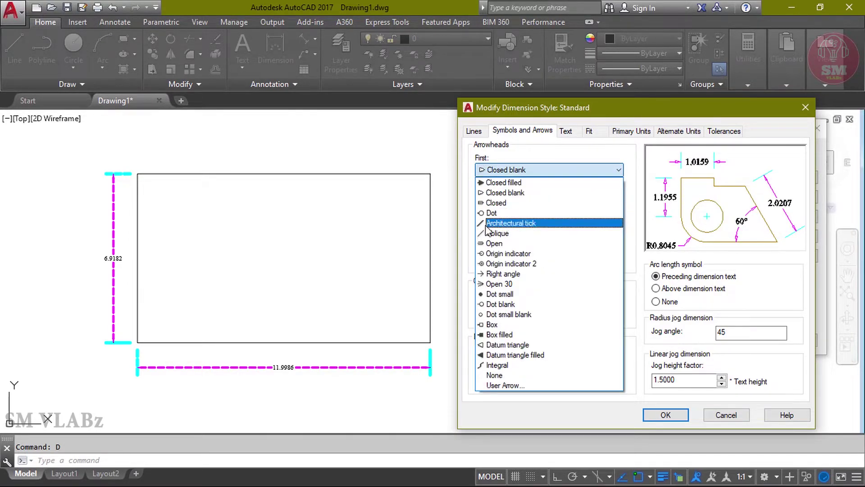
pyautogui.click(485, 283)
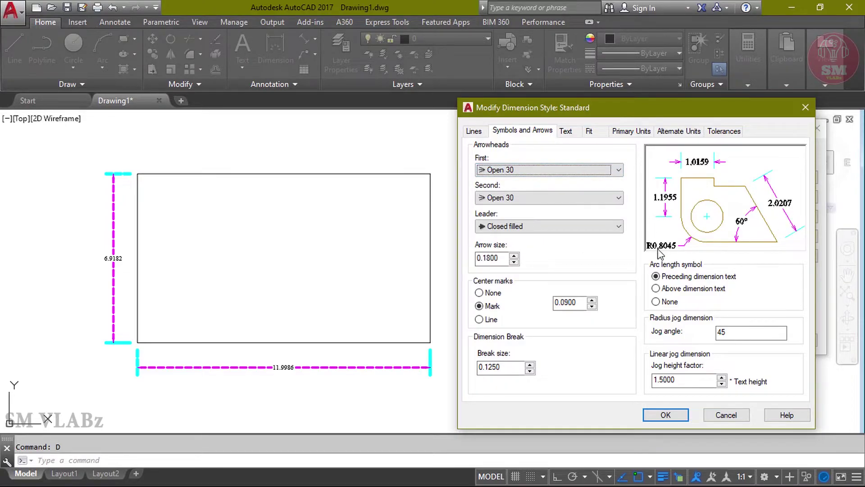
pyautogui.doubleClick(493, 257)
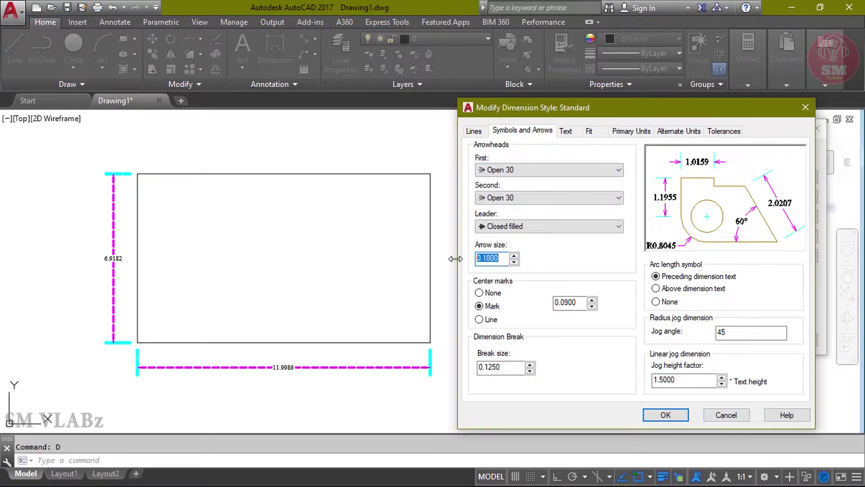
pyautogui.write('.5')
pyautogui.click(666, 414)
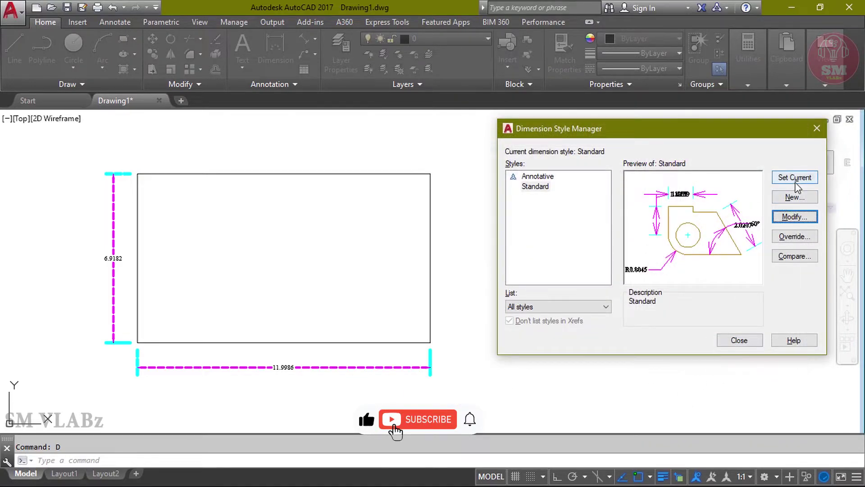
pyautogui.click(748, 344)
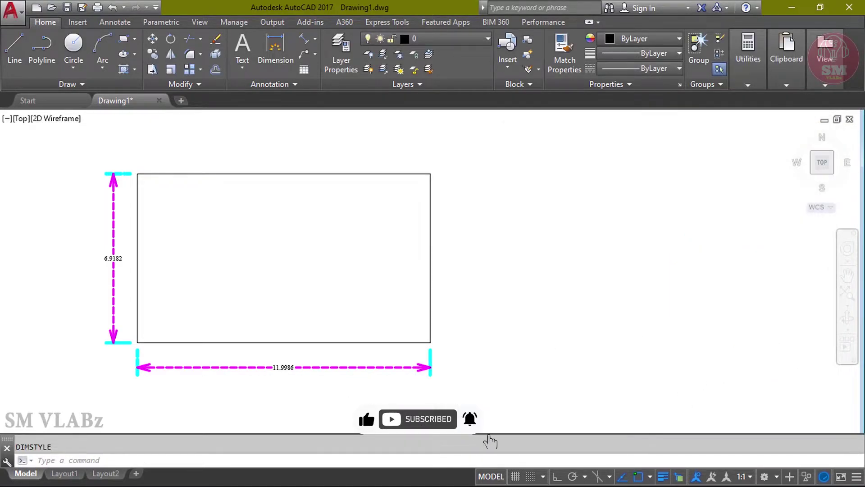
# - Set Standard's center marks to Line and begin a new circle
pyautogui.write('d')
pyautogui.press('Return')
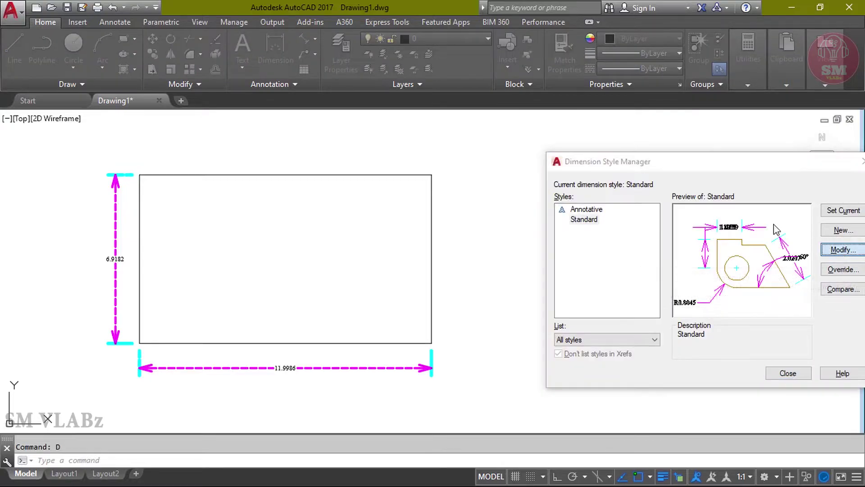
pyautogui.press('Return')
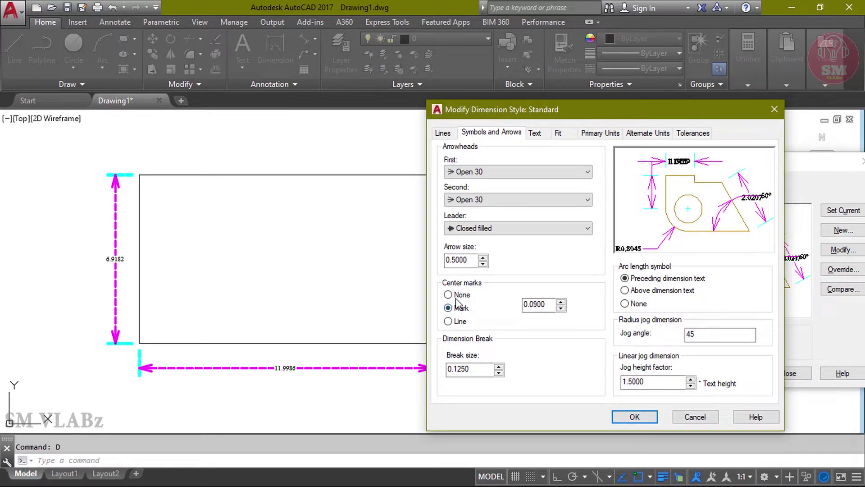
pyautogui.click(449, 295)
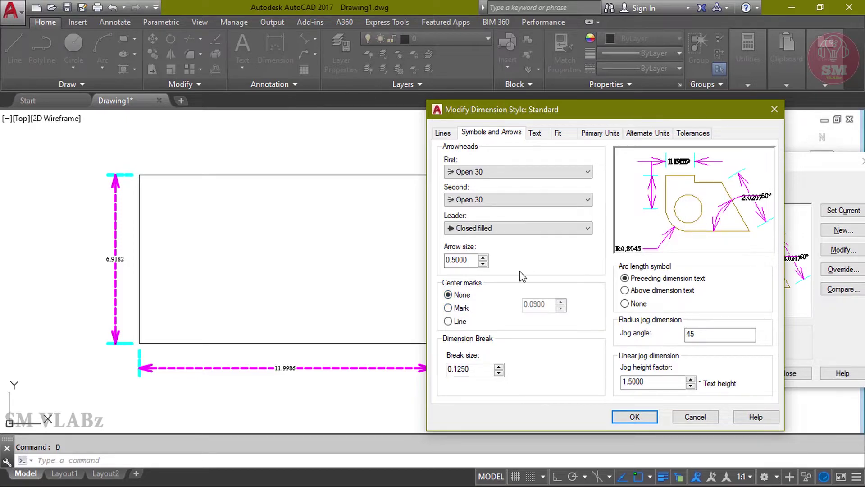
pyautogui.click(461, 309)
pyautogui.click(449, 322)
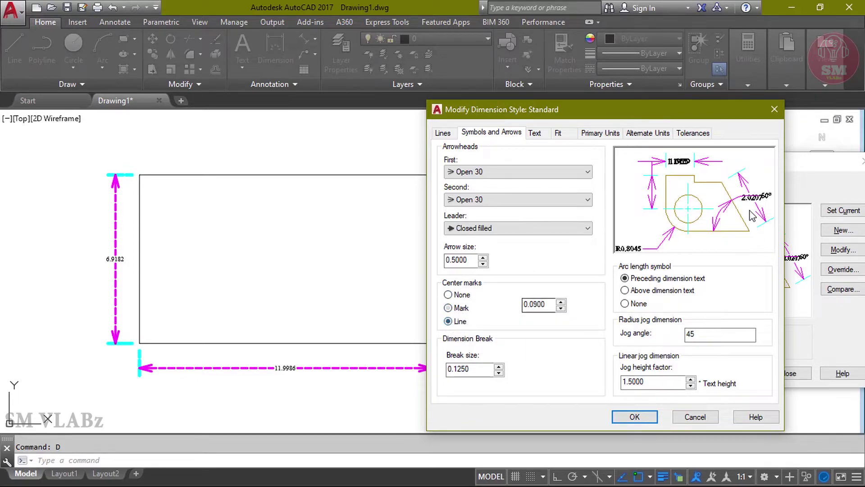
pyautogui.click(634, 417)
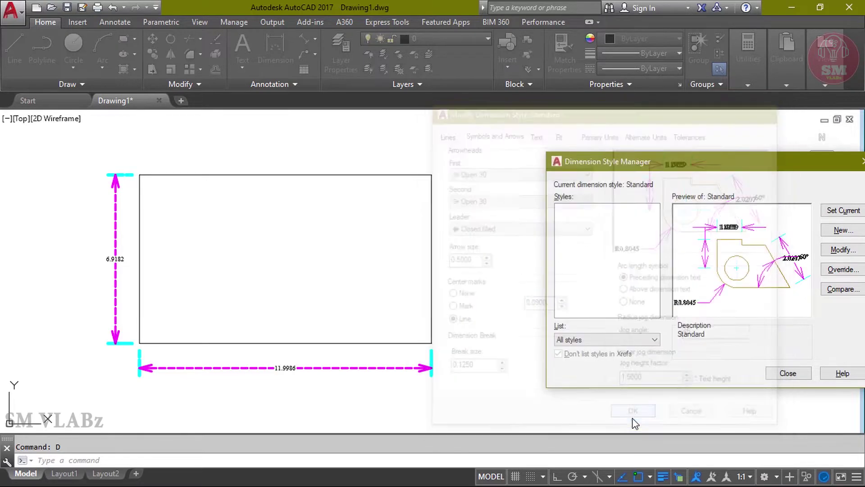
pyautogui.click(787, 374)
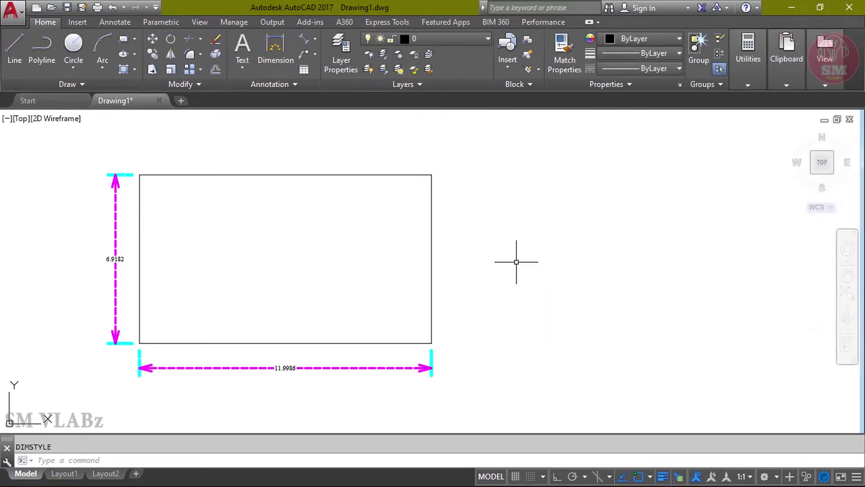
pyautogui.write('c')
pyautogui.press('Return')
# - Draw a circle of radius 3 to the right of the rectangle
pyautogui.click(567, 234)
pyautogui.write('3')
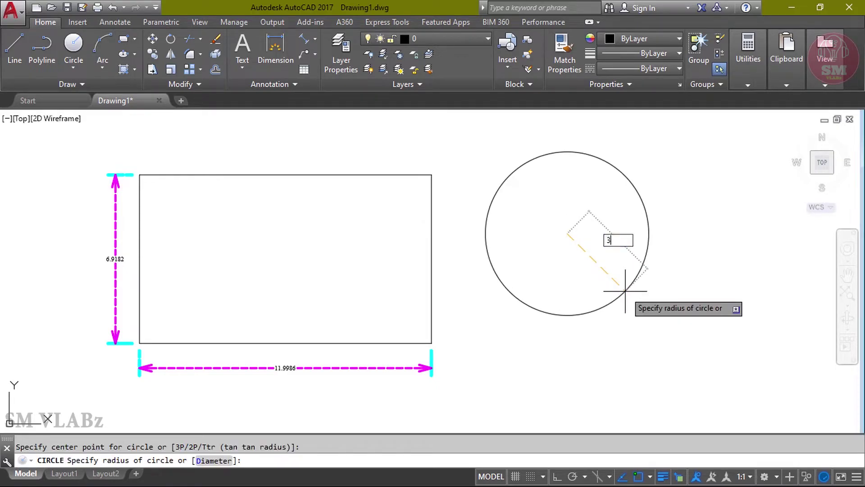
pyautogui.press('Return')
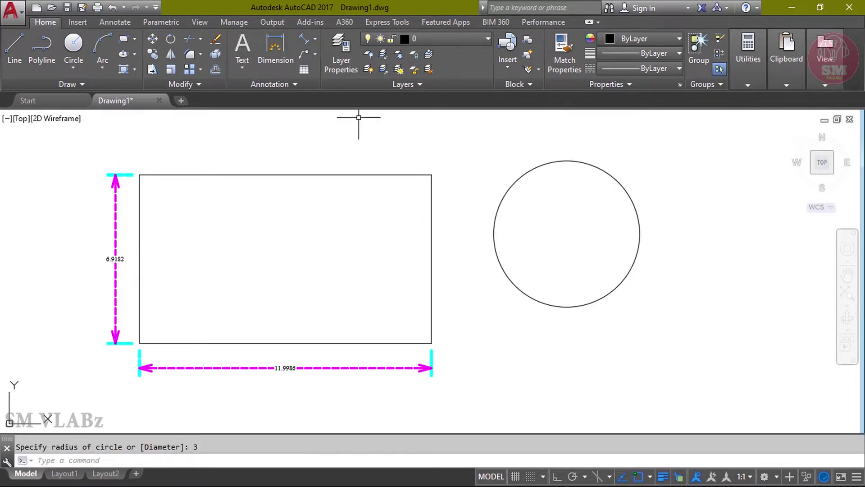
# - Add an R3.0000 radius dimension to the circle, placed above right
pyautogui.click(316, 38)
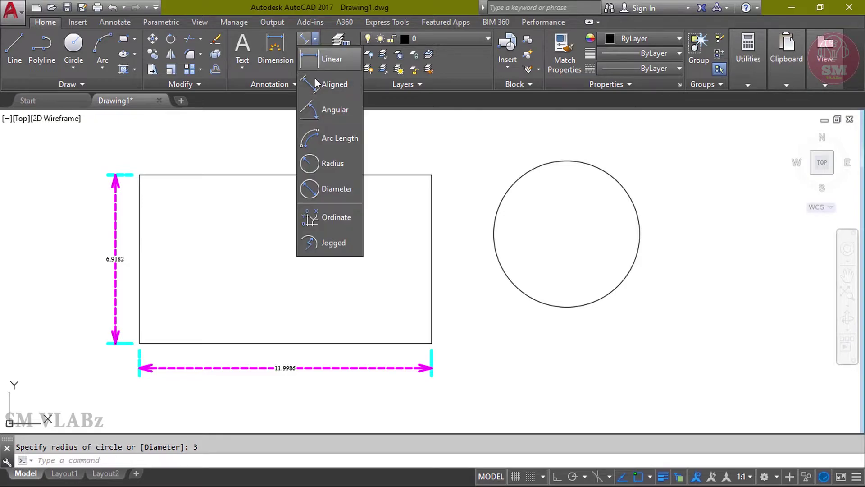
pyautogui.click(331, 169)
pyautogui.click(624, 189)
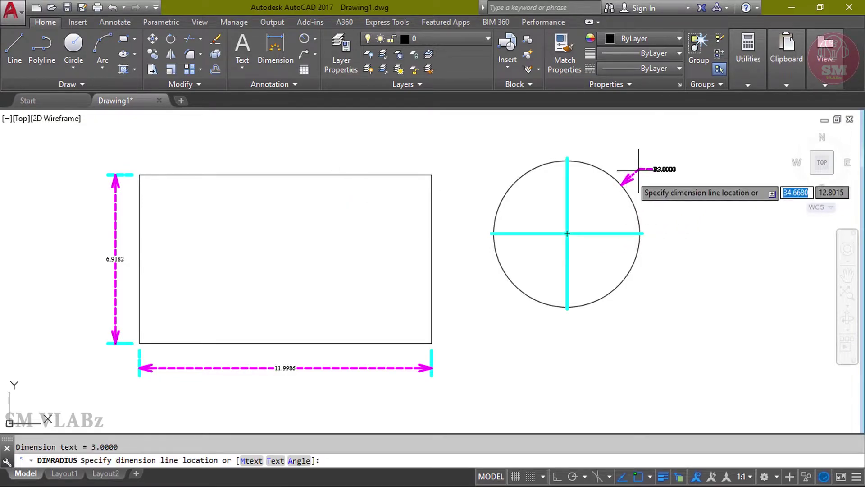
pyautogui.click(704, 135)
pyautogui.moveTo(686, 209); pyautogui.dragTo(666, 221, button='middle')
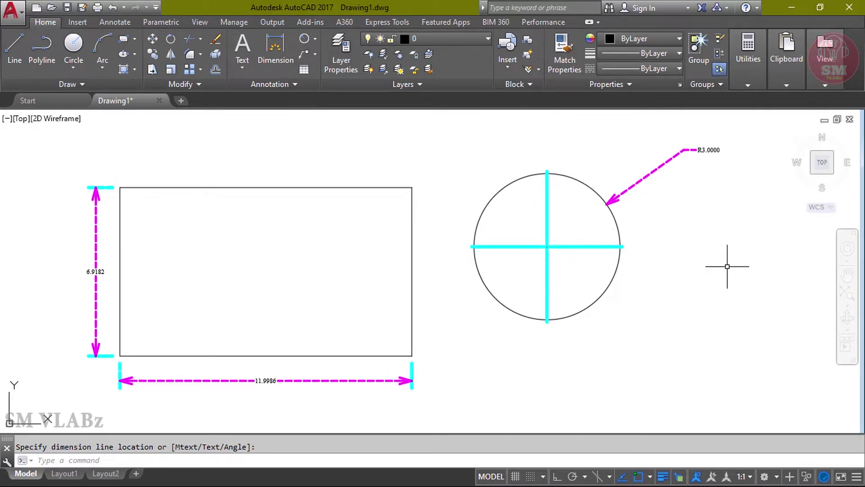
# - Switch the Standard dimension style's centre marks back to a small cross mark
pyautogui.write('d')
pyautogui.press('Return')
pyautogui.click(288, 233)
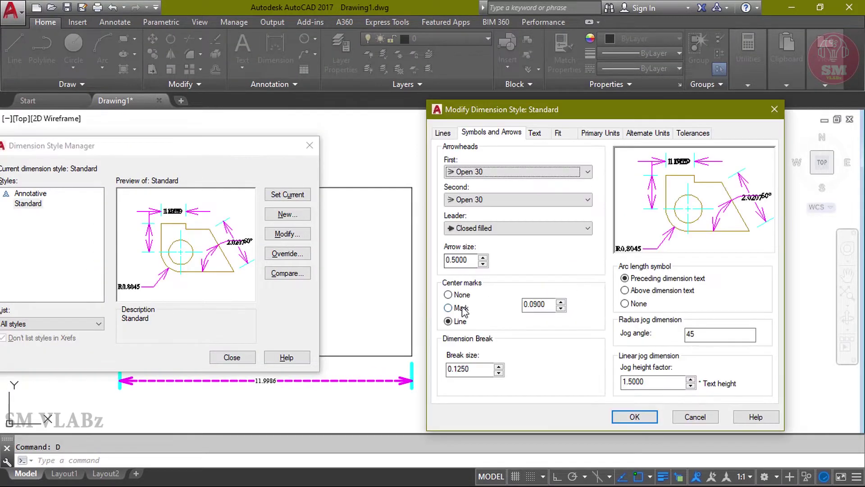
pyautogui.click(460, 310)
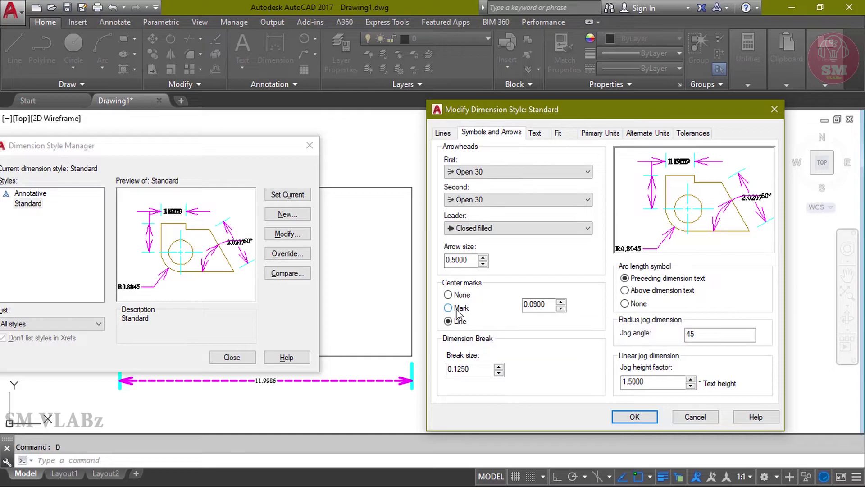
pyautogui.click(638, 416)
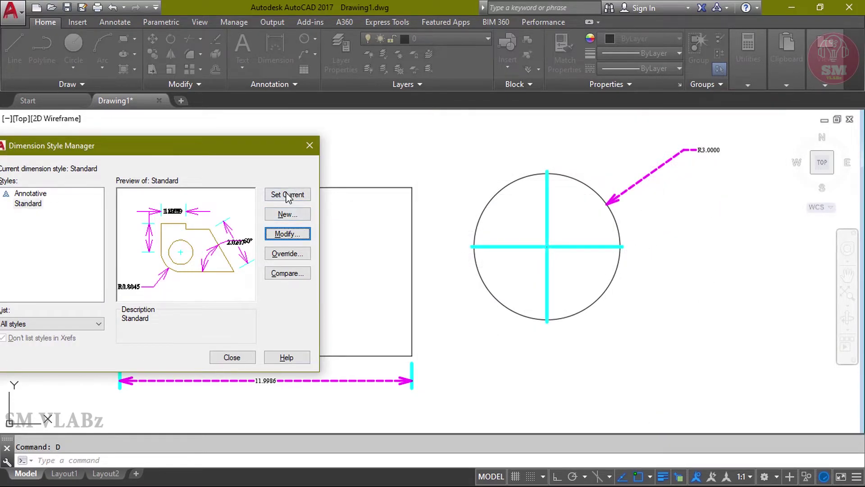
pyautogui.click(232, 357)
# - Zoom extents to fit the dimensioned rectangle and circle in view
pyautogui.scroll(8, 541, 257)
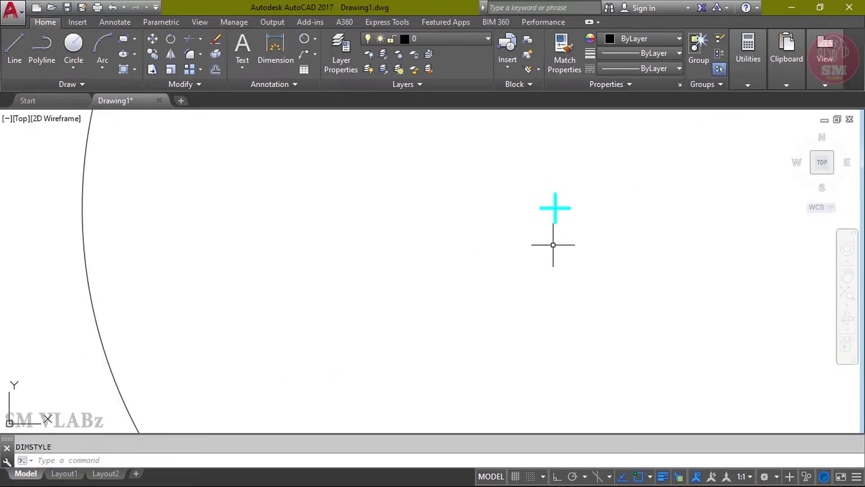
pyautogui.scroll(-1, 541, 239)
pyautogui.scroll(-4, 532, 243)
pyautogui.scroll(-2, 537, 276)
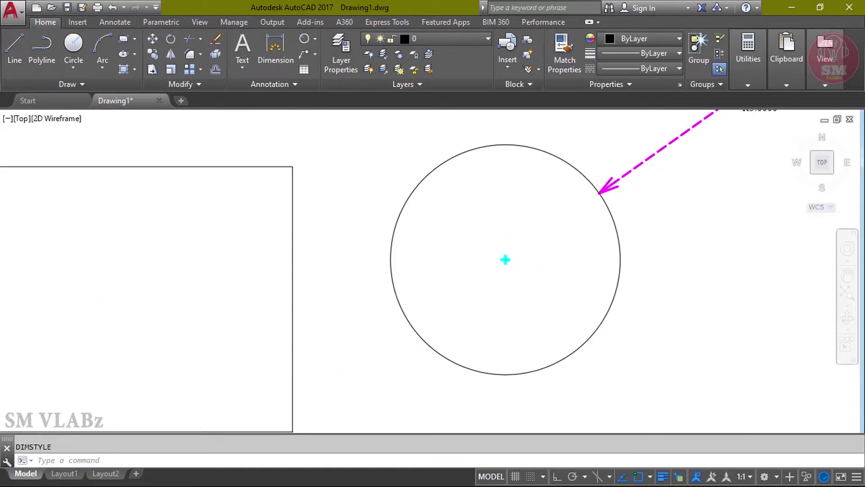
pyautogui.middleClick(576, 251)
pyautogui.middleClick(575, 251)
pyautogui.write('d')
pyautogui.press('Return')
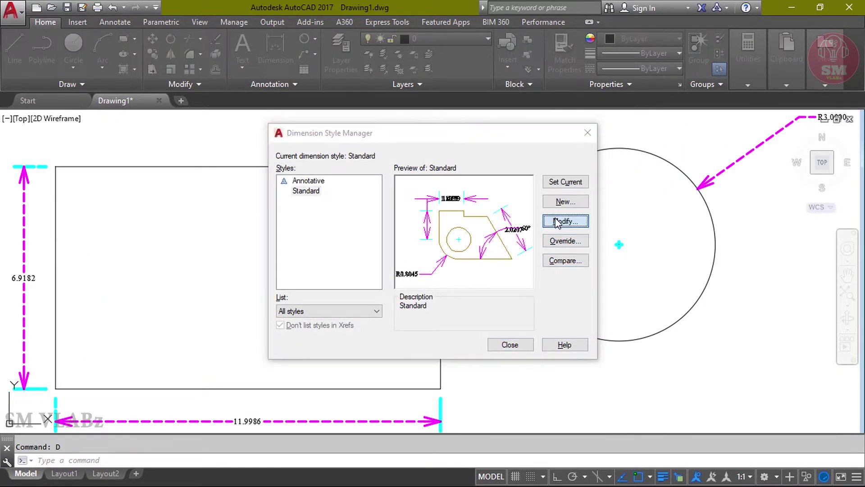
# - Make the Standard style's dimension text red with a yellow background fill
pyautogui.click(558, 222)
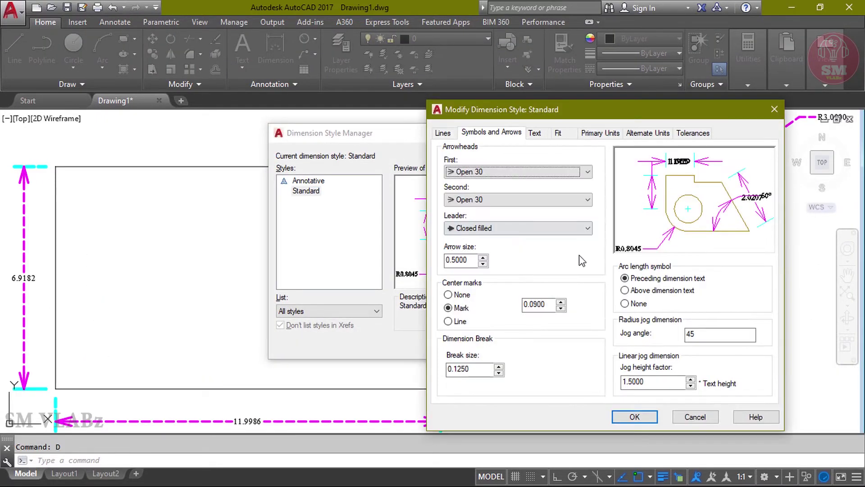
pyautogui.click(534, 133)
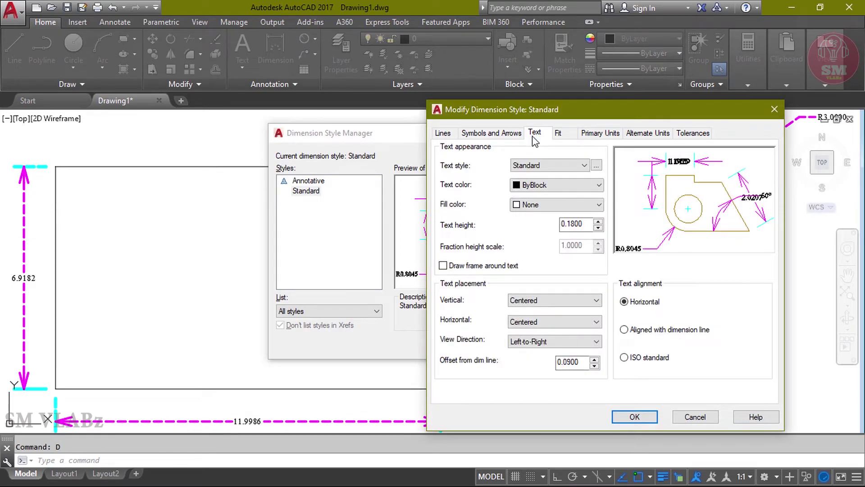
pyautogui.click(596, 165)
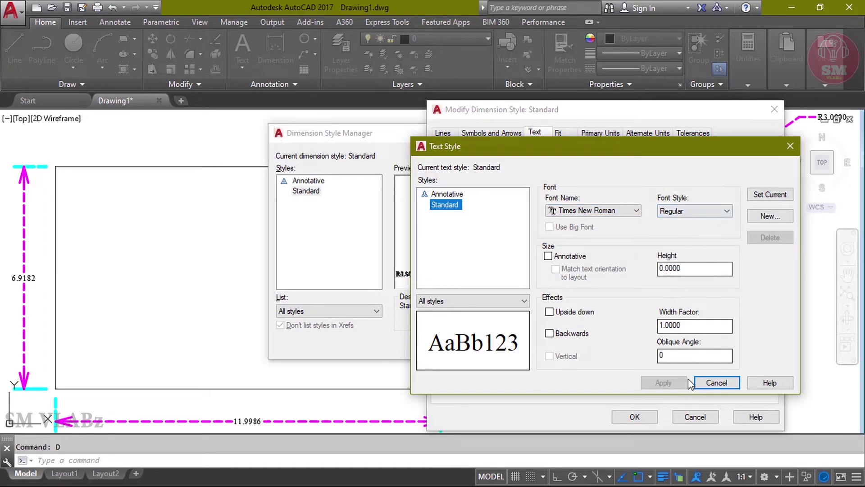
pyautogui.click(717, 383)
pyautogui.click(555, 185)
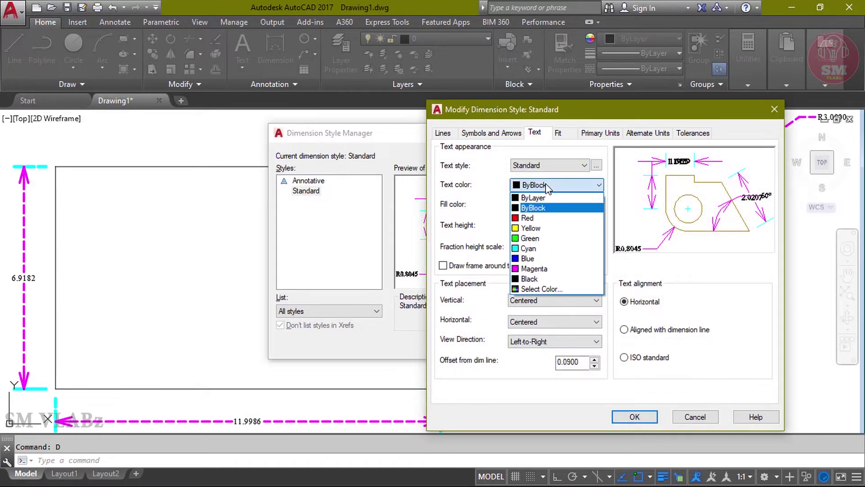
pyautogui.click(532, 217)
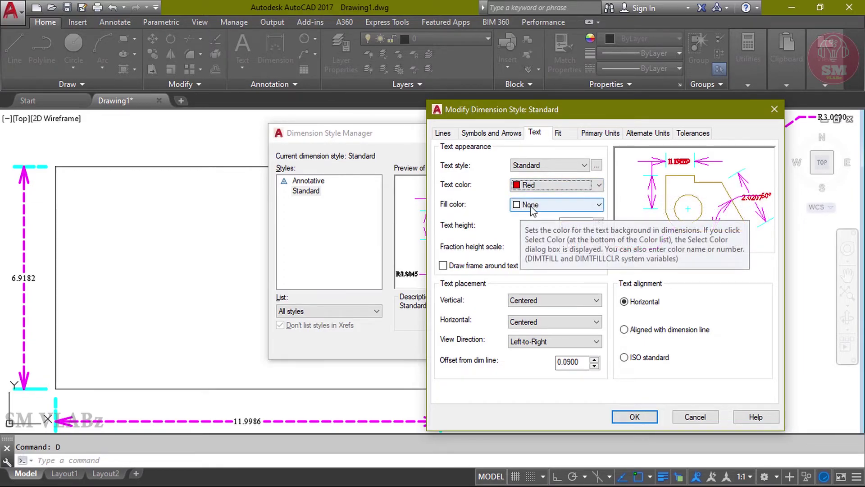
pyautogui.click(533, 208)
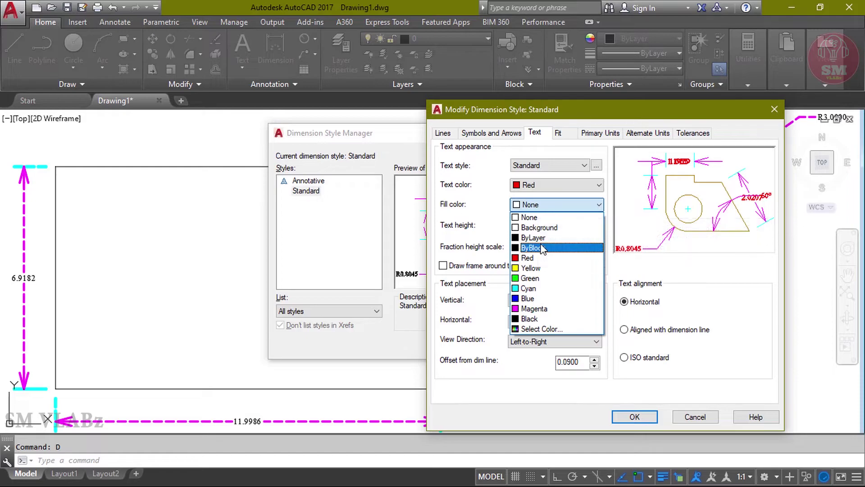
pyautogui.click(541, 268)
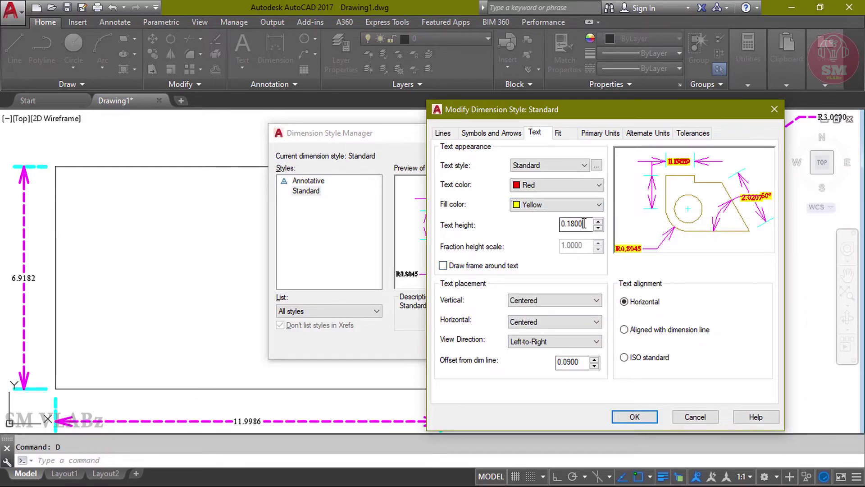
# - Set the dimension text height to 0.5 and apply the style changes
pyautogui.moveTo(583, 224); pyautogui.dragTo(529, 226)
pyautogui.write('.5')
pyautogui.click(635, 417)
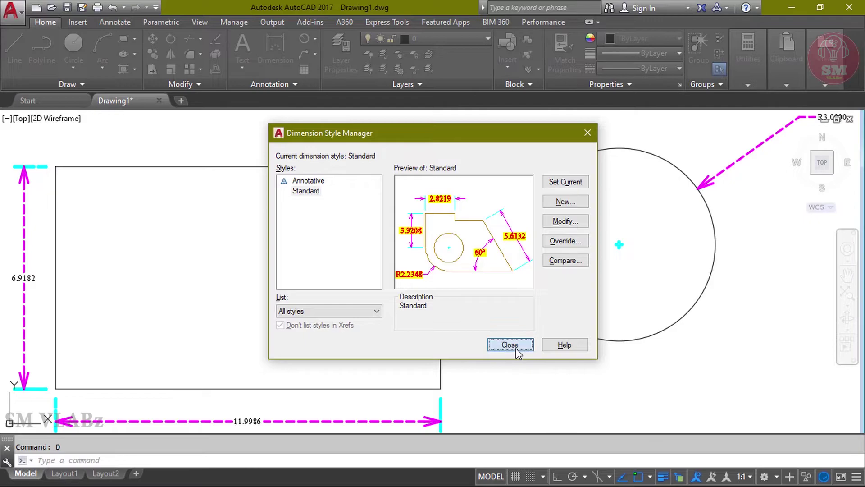
pyautogui.click(510, 345)
pyautogui.scroll(-4, 483, 317)
pyautogui.scroll(2, 516, 317)
pyautogui.moveTo(514, 314); pyautogui.dragTo(522, 290, button='middle')
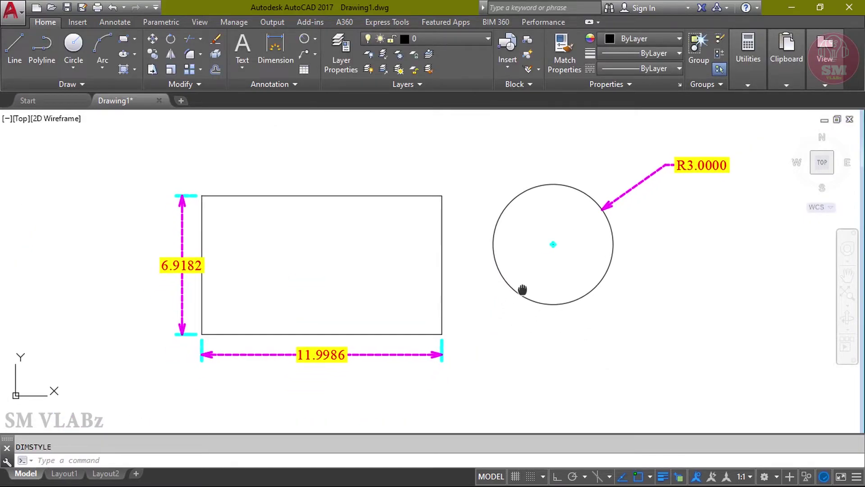
# - Try Above and Below vertical text placement in the Standard style, then restore Centered
pyautogui.write('d')
pyautogui.press('Return')
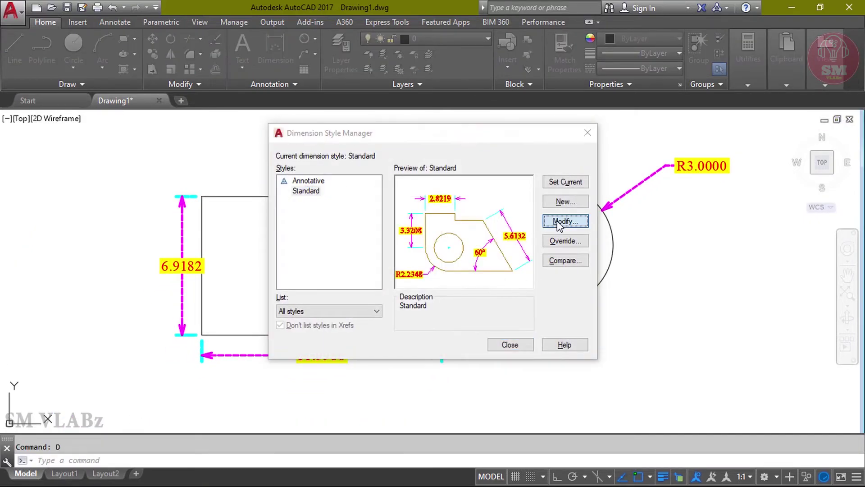
pyautogui.click(562, 220)
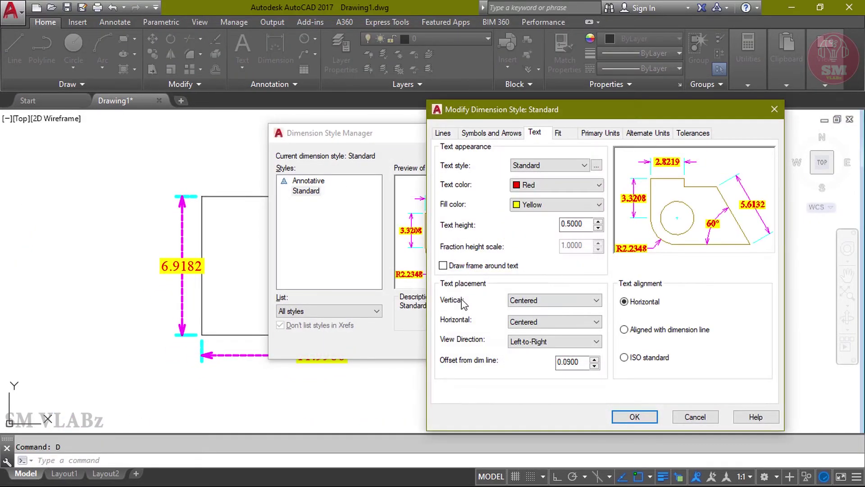
pyautogui.click(534, 301)
pyautogui.moveTo(521, 320)
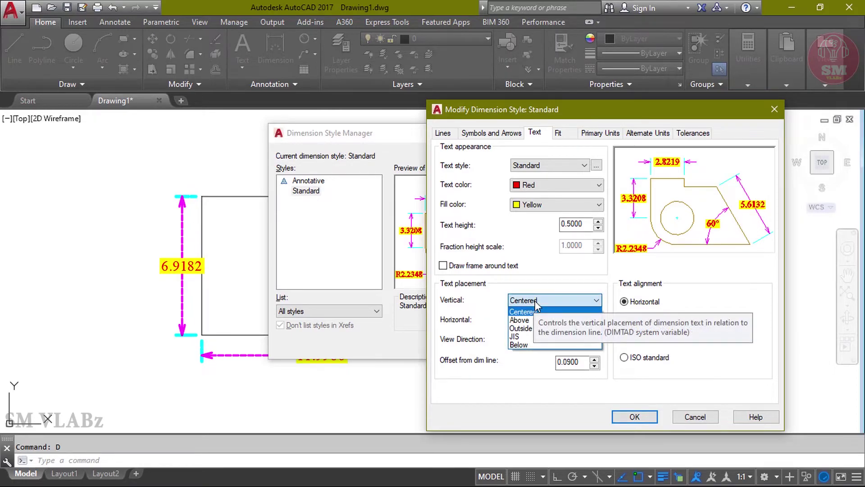
pyautogui.click(522, 320)
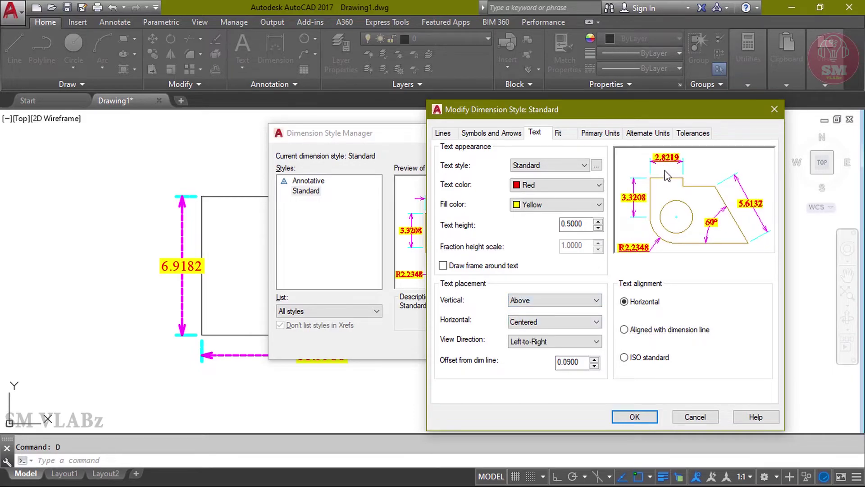
pyautogui.click(586, 301)
pyautogui.click(558, 339)
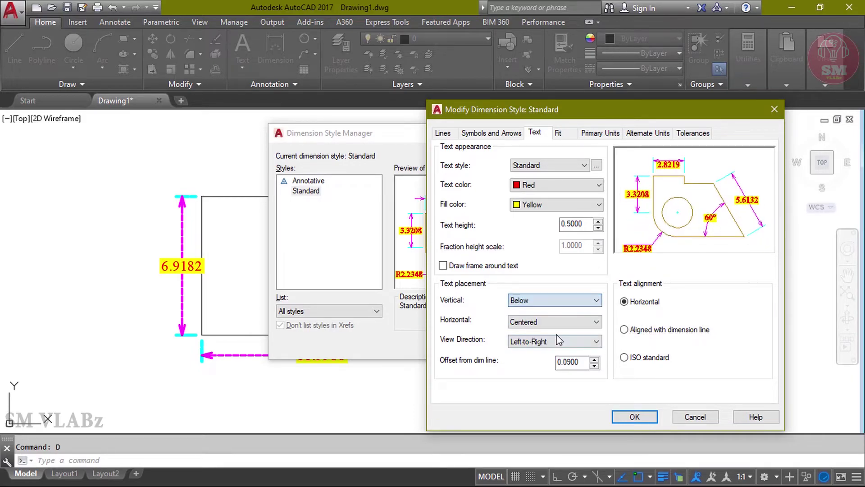
pyautogui.click(550, 301)
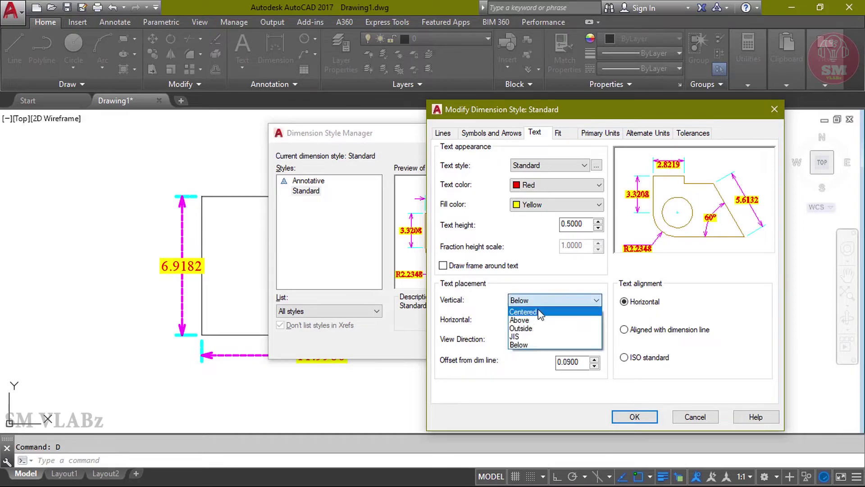
pyautogui.click(537, 311)
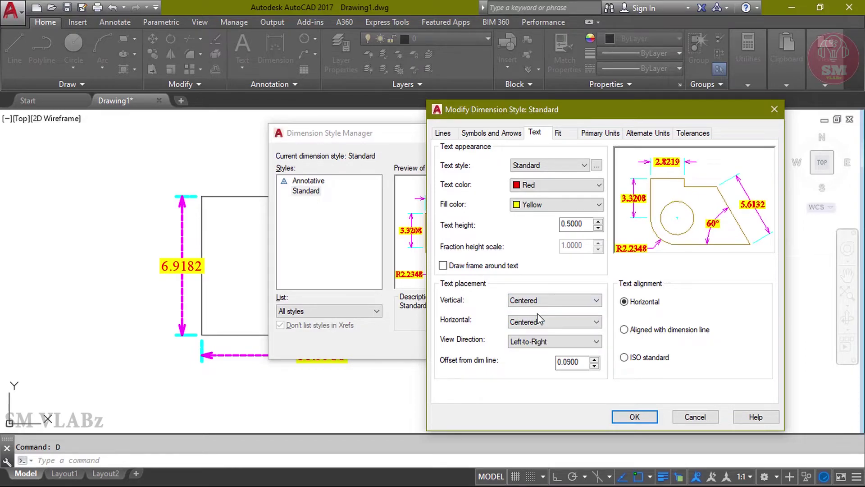
# - Try the extension-line horizontal text placements, then restore horizontal Centered
pyautogui.click(539, 321)
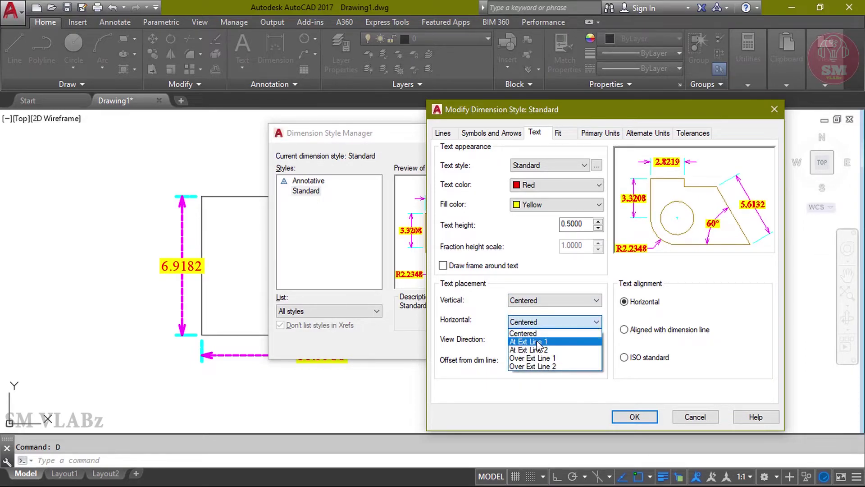
pyautogui.click(538, 342)
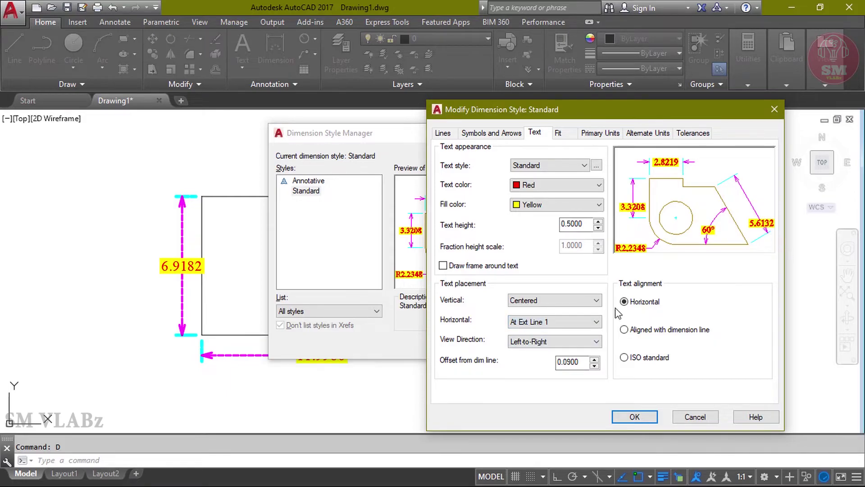
pyautogui.click(581, 321)
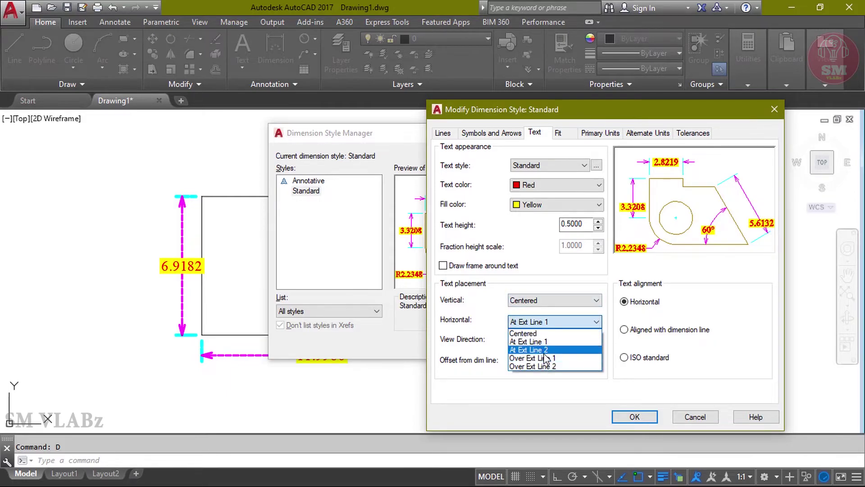
pyautogui.click(543, 349)
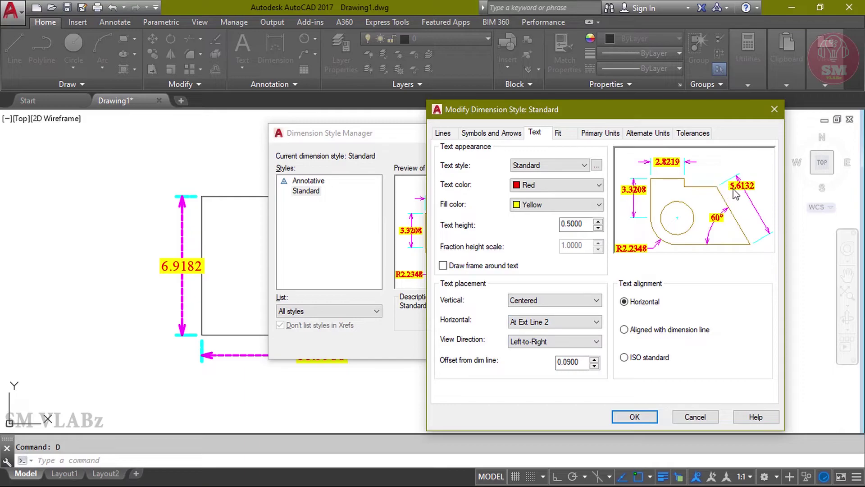
pyautogui.click(573, 321)
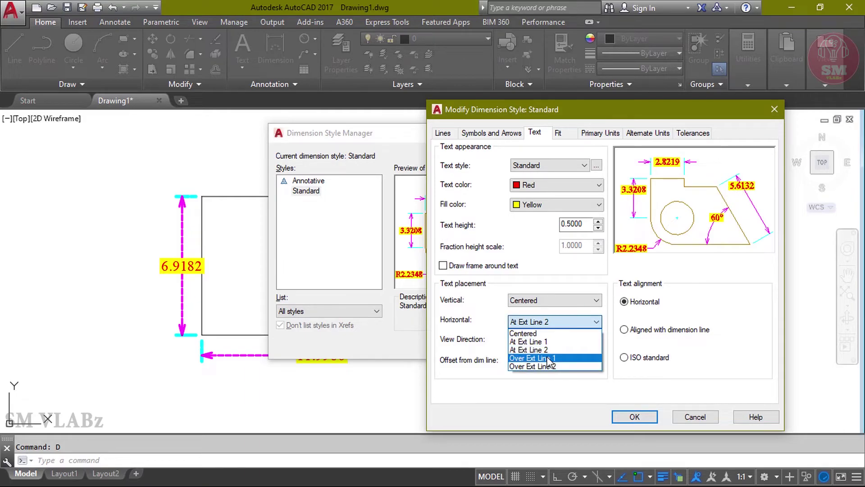
pyautogui.click(549, 358)
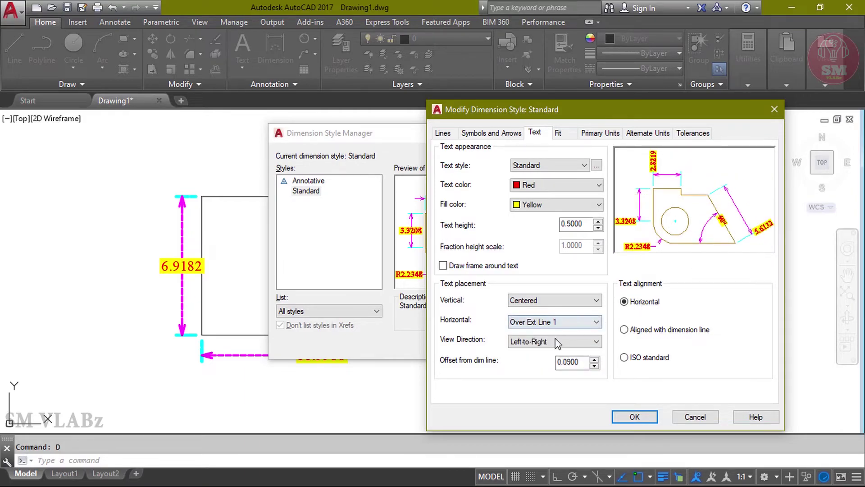
pyautogui.click(548, 321)
pyautogui.click(546, 333)
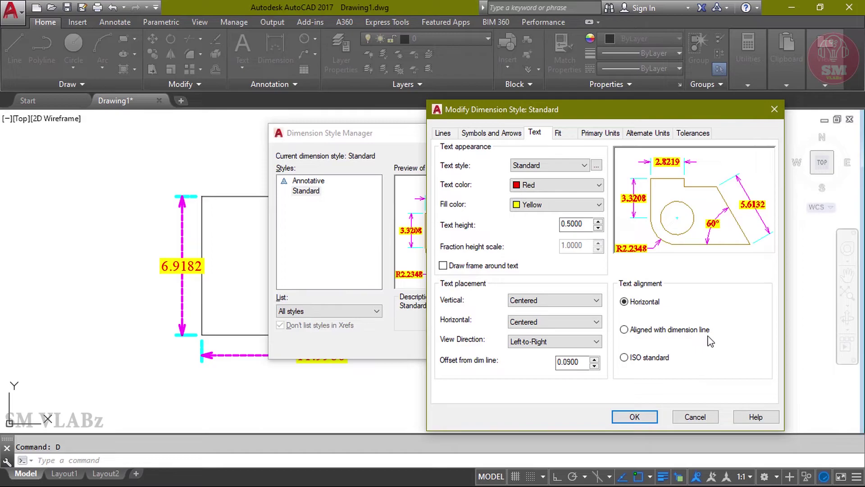
# - Align dimension text with the dimension line and keep Standard as the current style
pyautogui.click(632, 332)
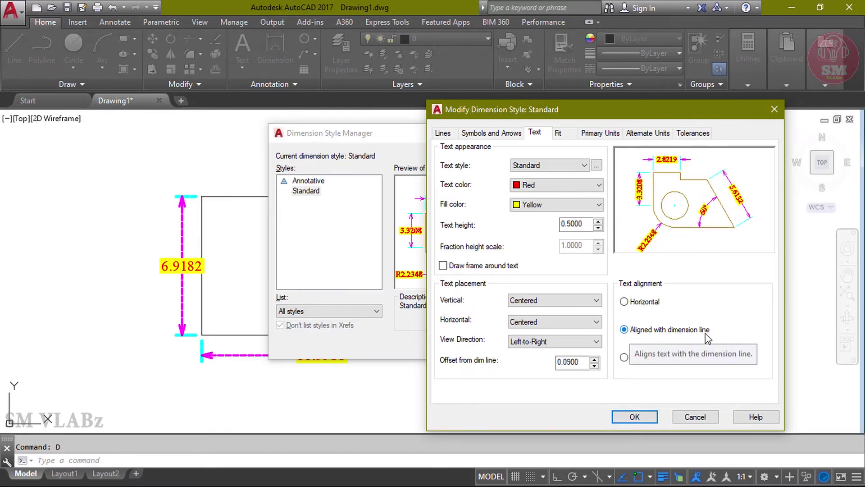
pyautogui.click(635, 416)
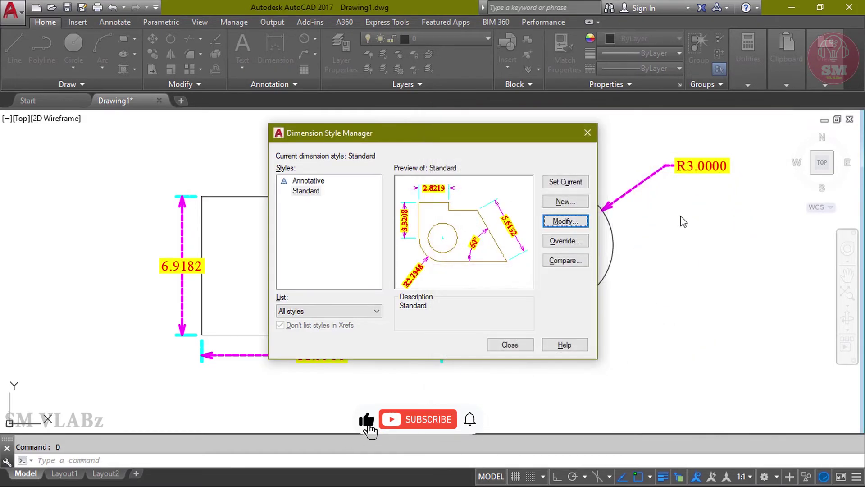
pyautogui.click(565, 181)
pyautogui.click(512, 345)
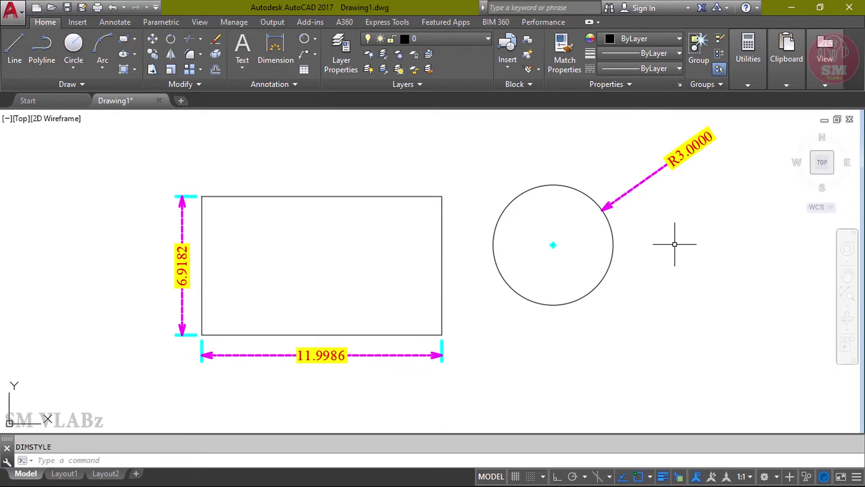
pyautogui.write('d')
pyautogui.press('Return')
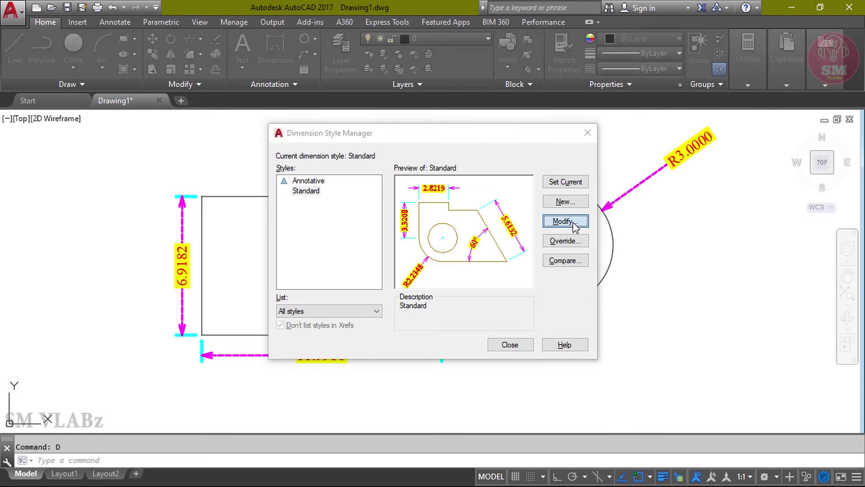
pyautogui.click(574, 223)
pyautogui.click(591, 135)
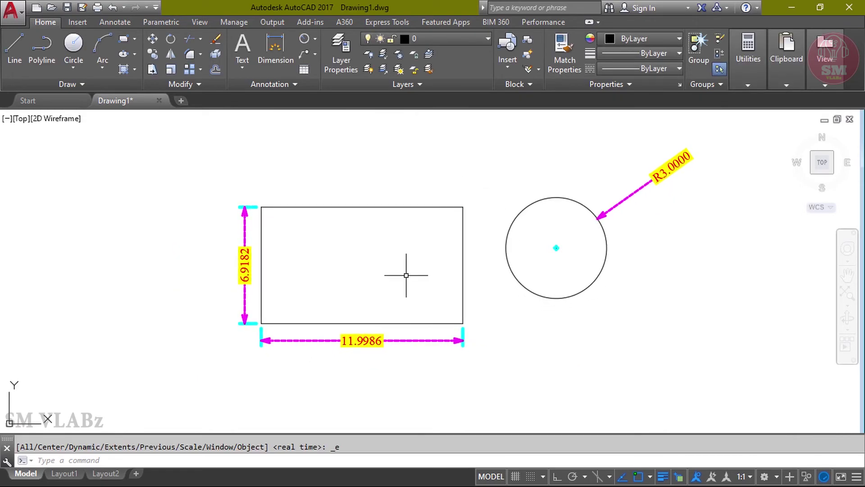
pyautogui.scroll(2, 405, 276)
pyautogui.scroll(-2, 420, 263)
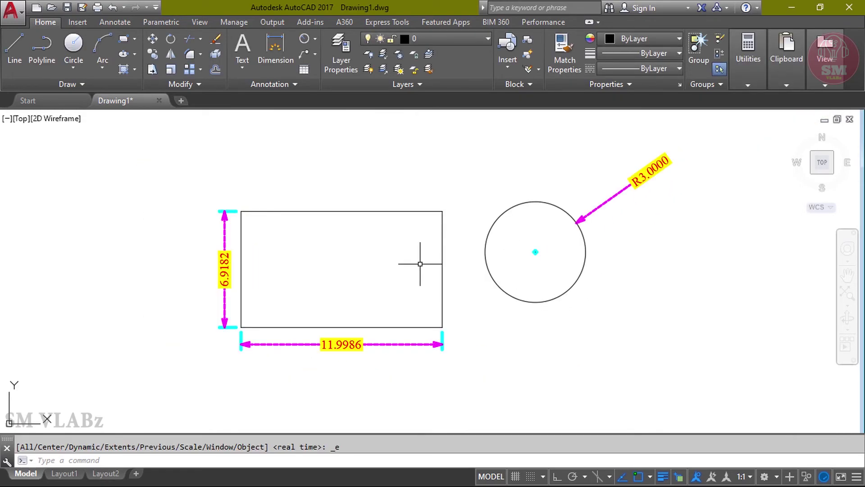